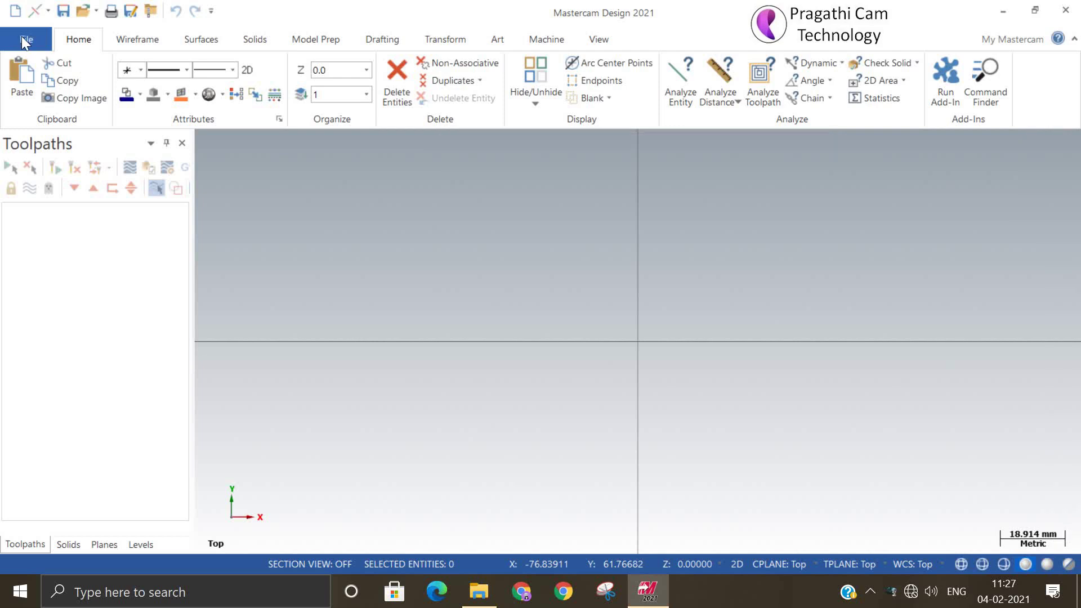
click(22, 36)
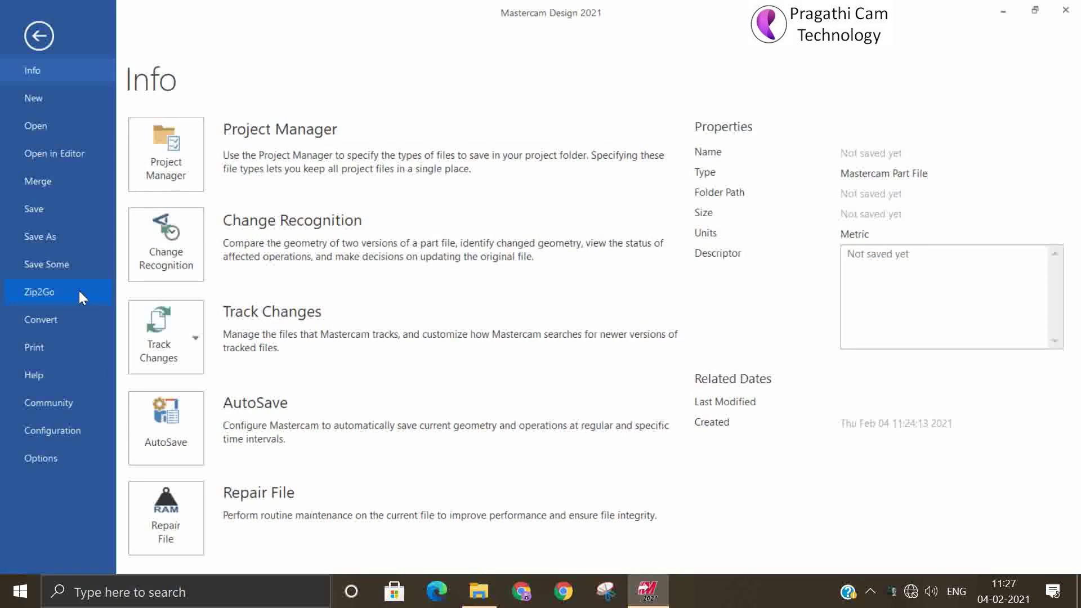
click(31, 38)
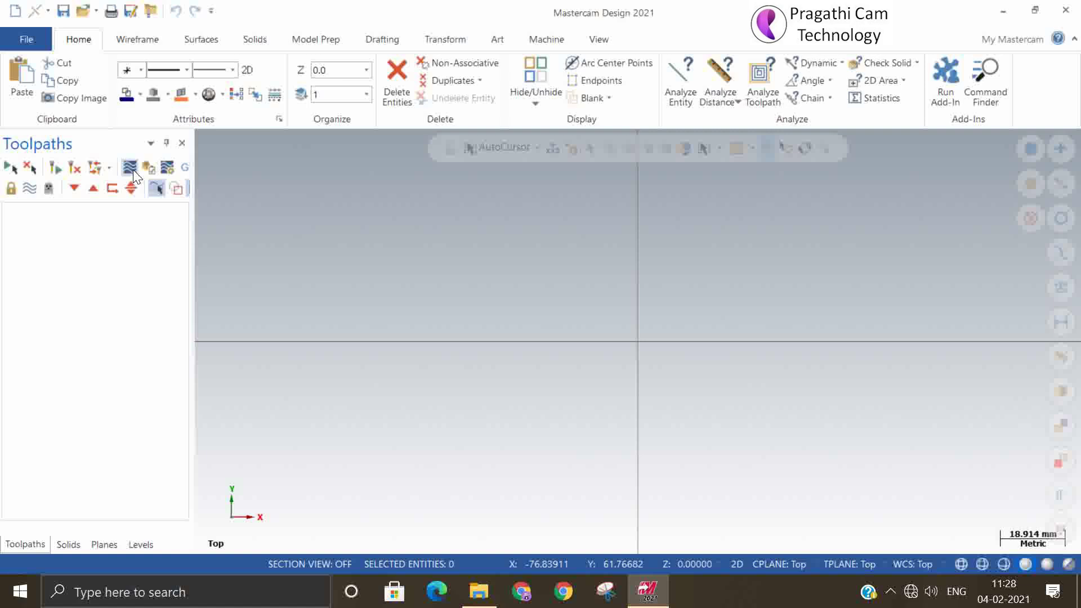
Try to open the part file 1.mcam in the Test 1 folder from the recent documents.
click(23, 39)
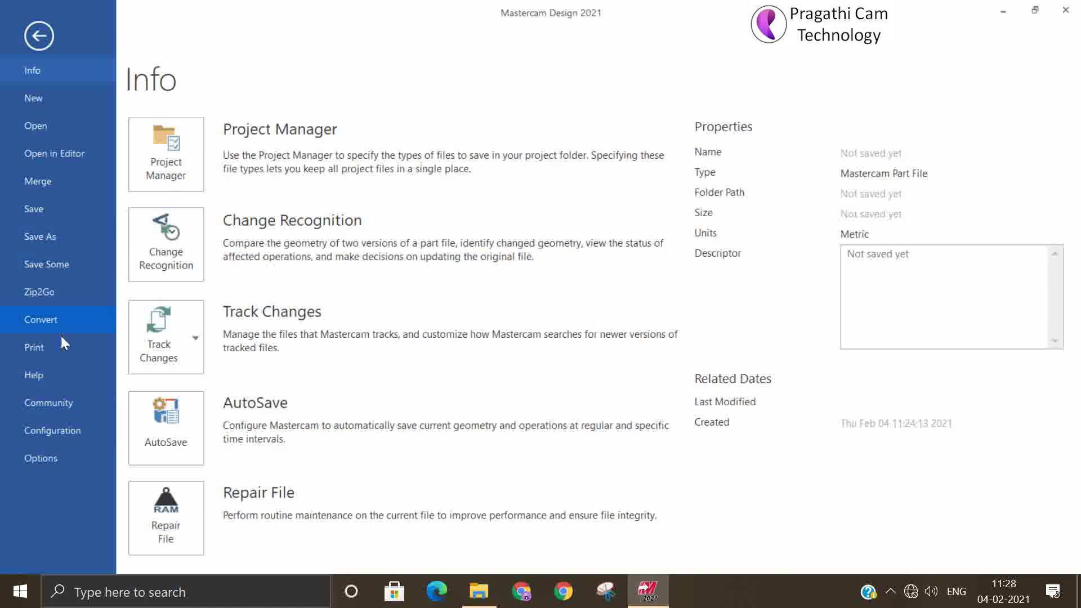
click(56, 126)
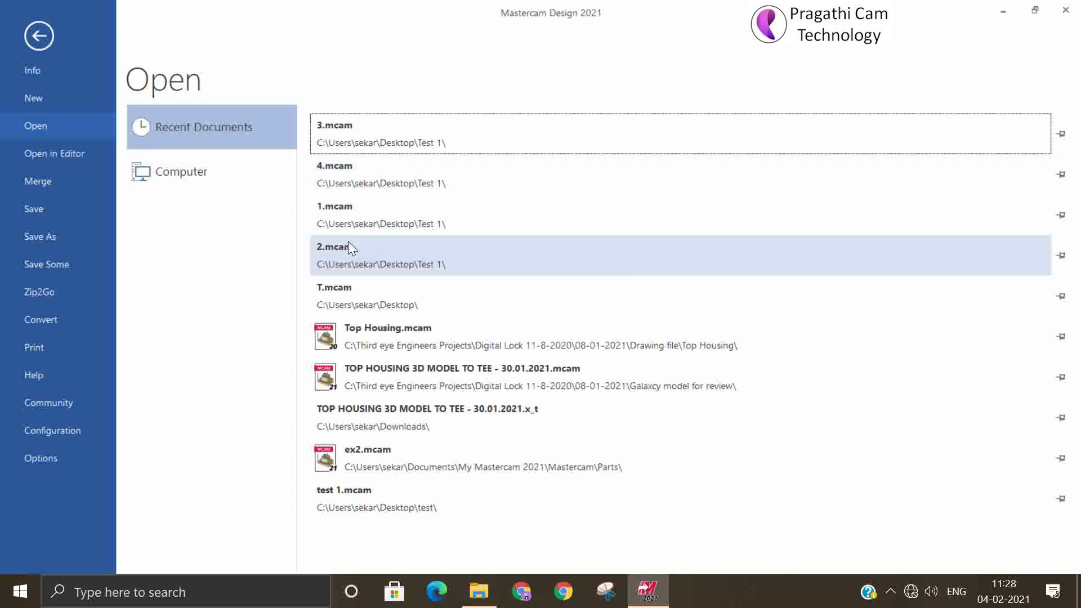
click(367, 231)
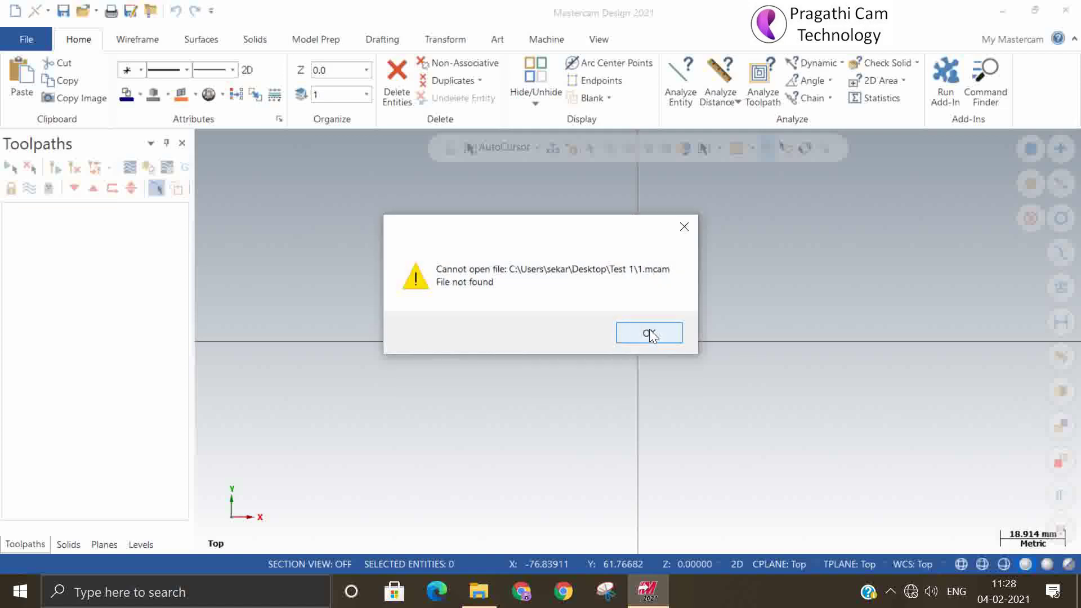
click(650, 331)
click(678, 333)
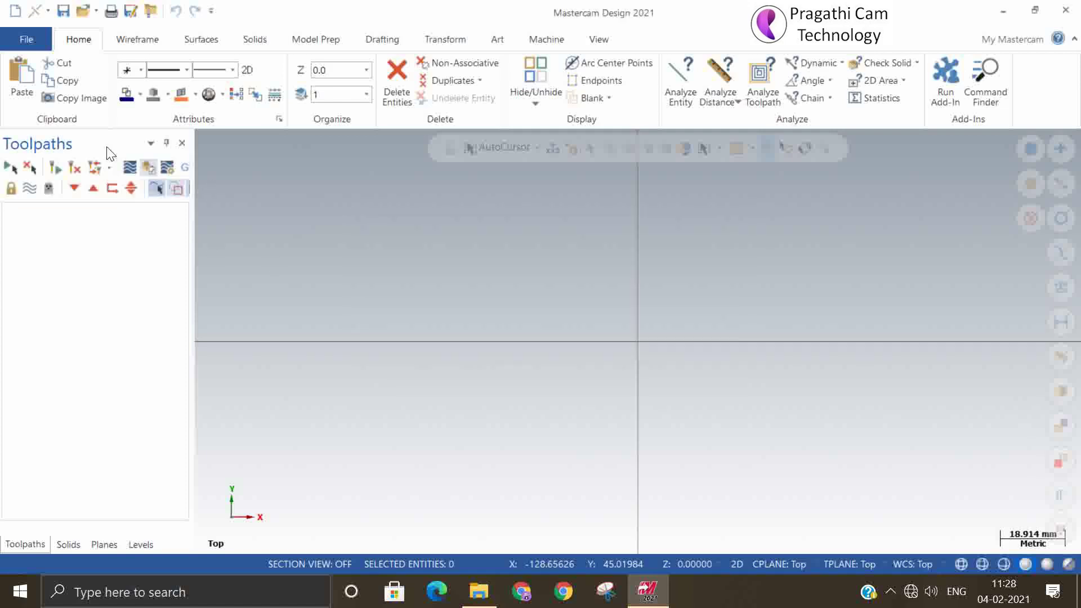
Open the part file 1.mcam from the Test 1 folder inside My channel on the desktop.
click(35, 39)
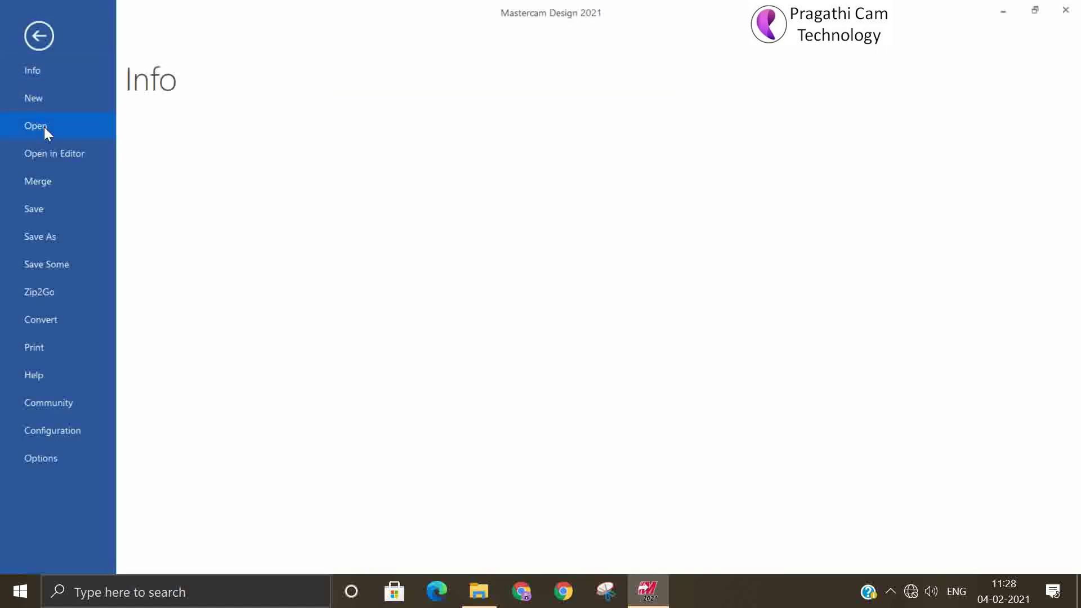
click(44, 126)
click(194, 162)
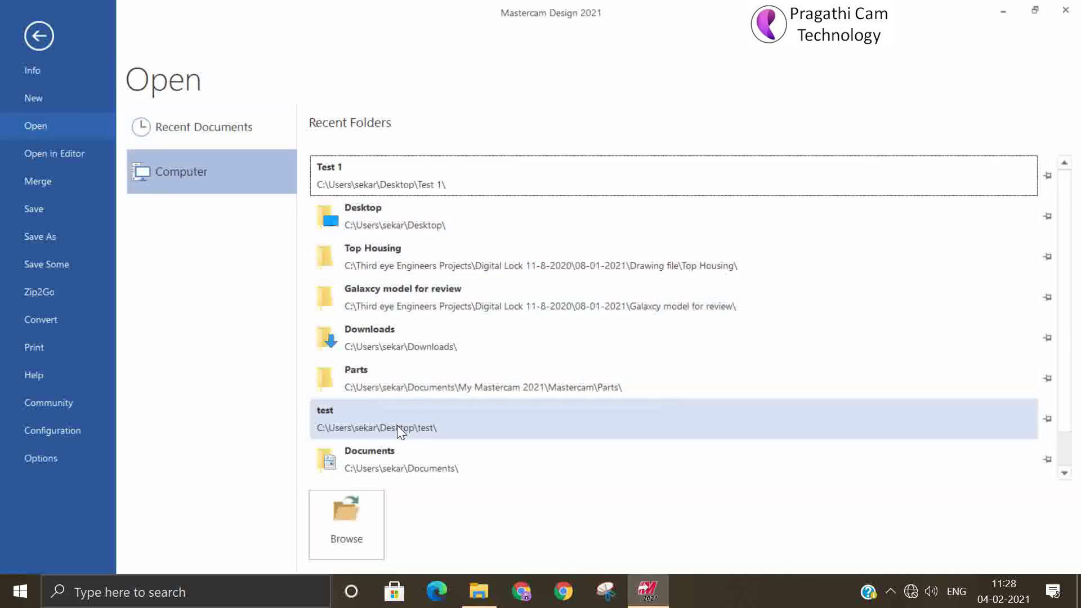
key(Escape)
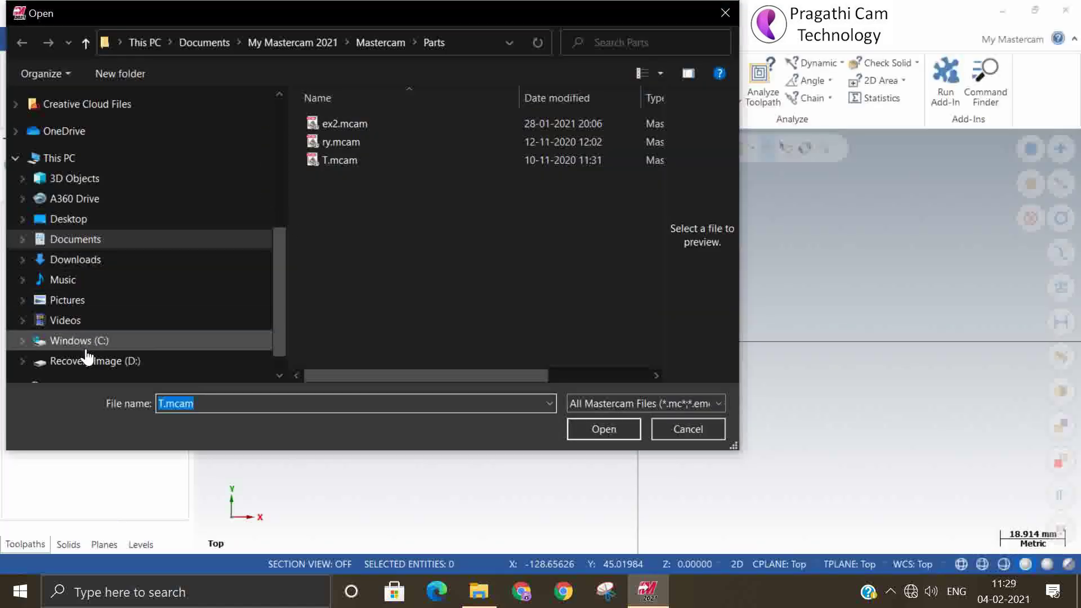
click(75, 222)
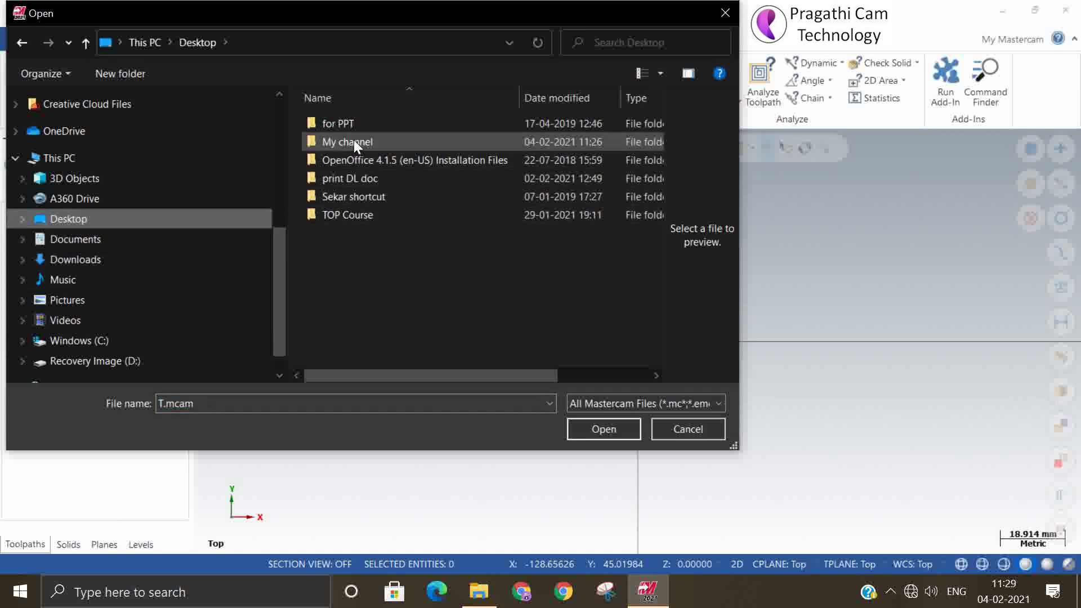
double_click(354, 142)
click(331, 124)
double_click(330, 123)
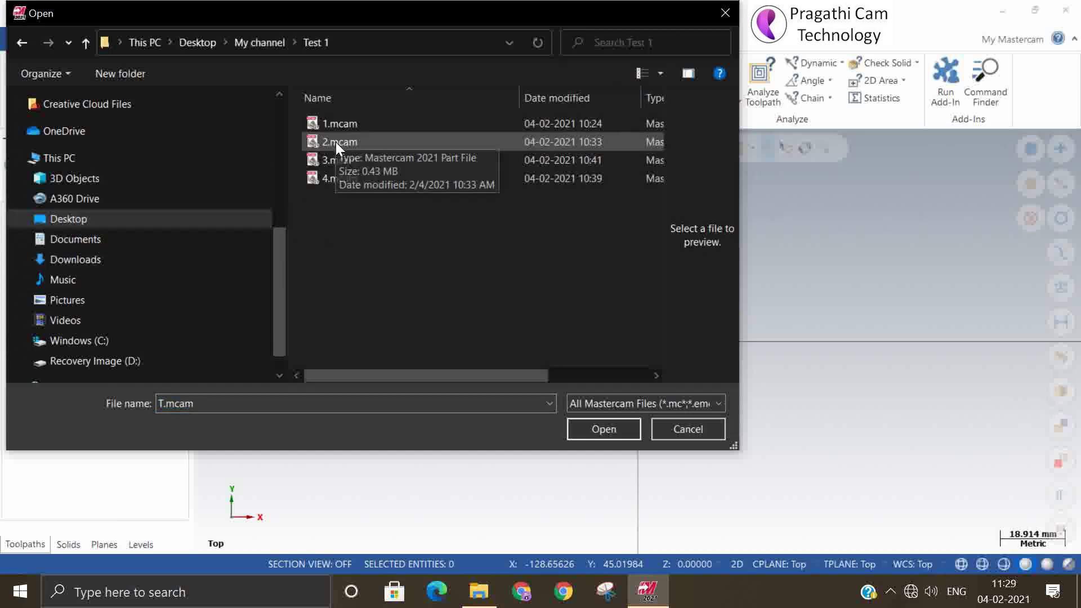
click(344, 127)
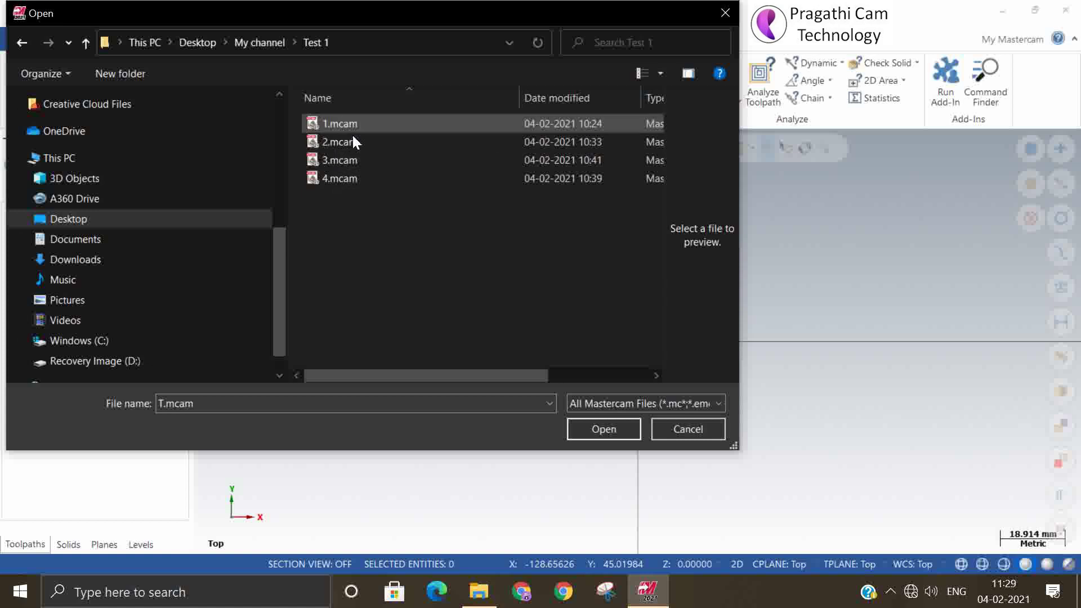
click(607, 430)
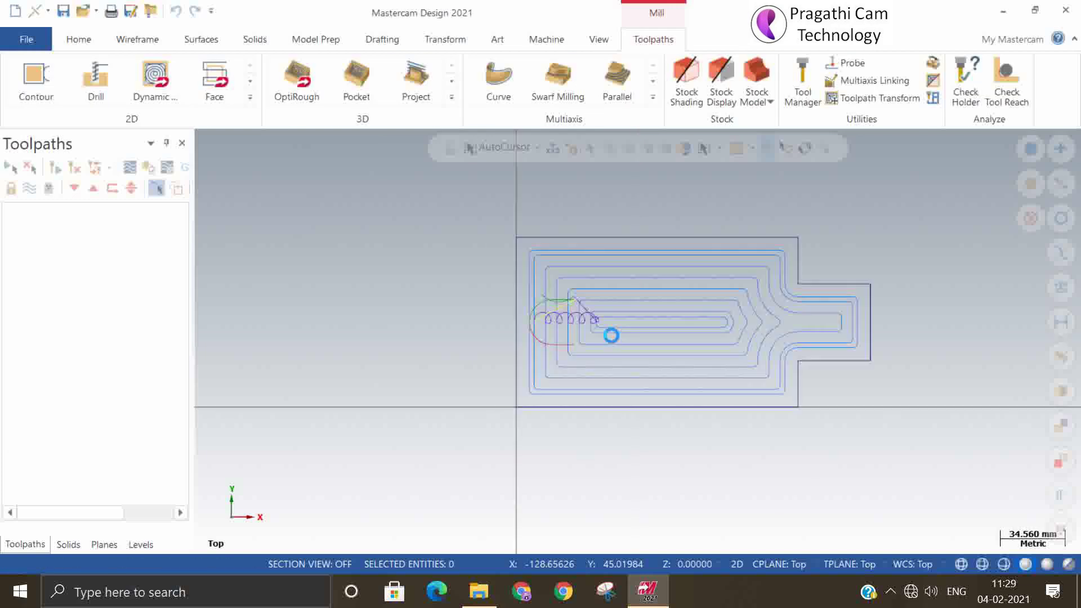
Display the part and its pocket toolpath in the Isometric (WCS) view.
right_click(463, 299)
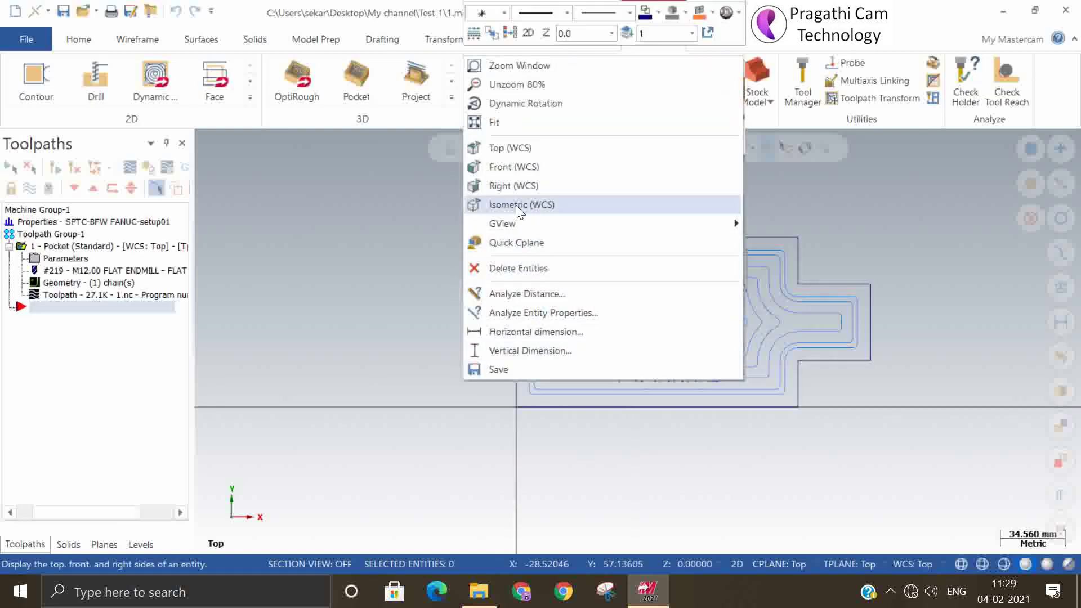
click(516, 205)
scroll(584, 414, down, 2)
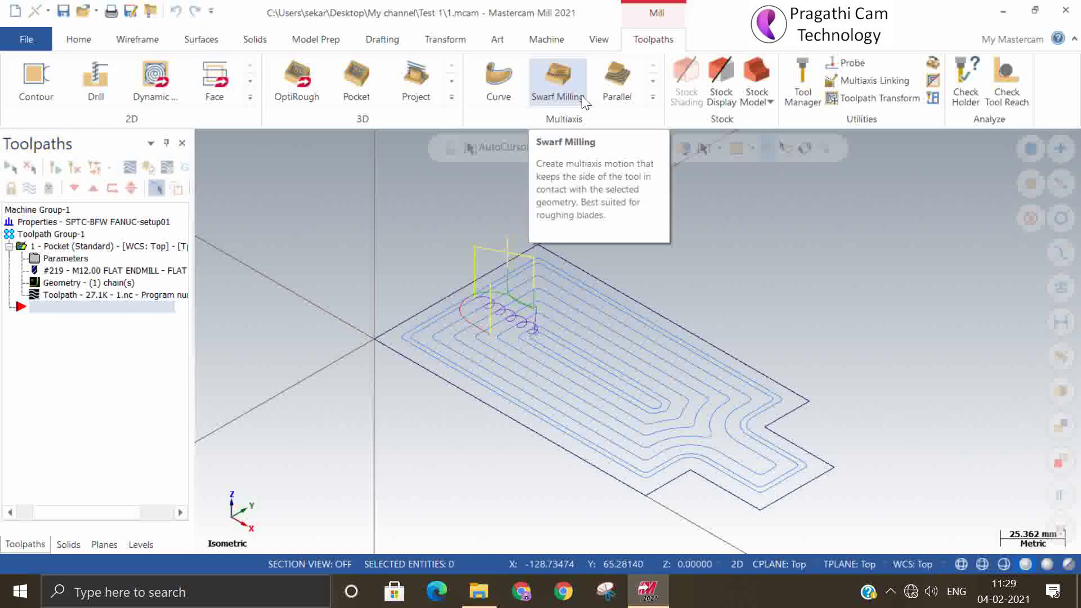
Start Zip2Go for the open part and choose Desktop > My channel > Test 1 as the default output folder.
click(25, 40)
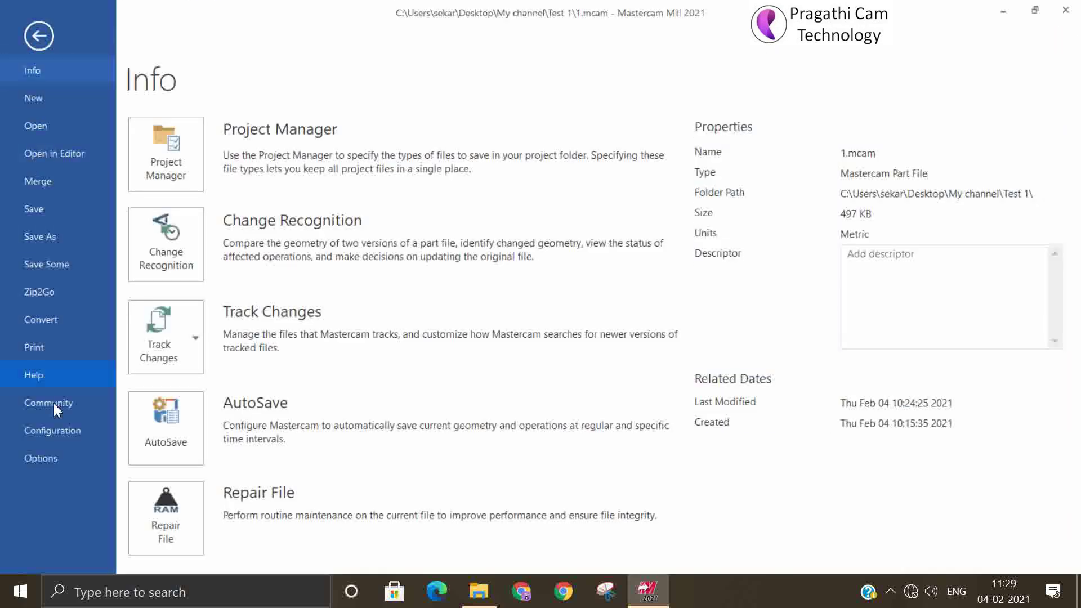
click(38, 294)
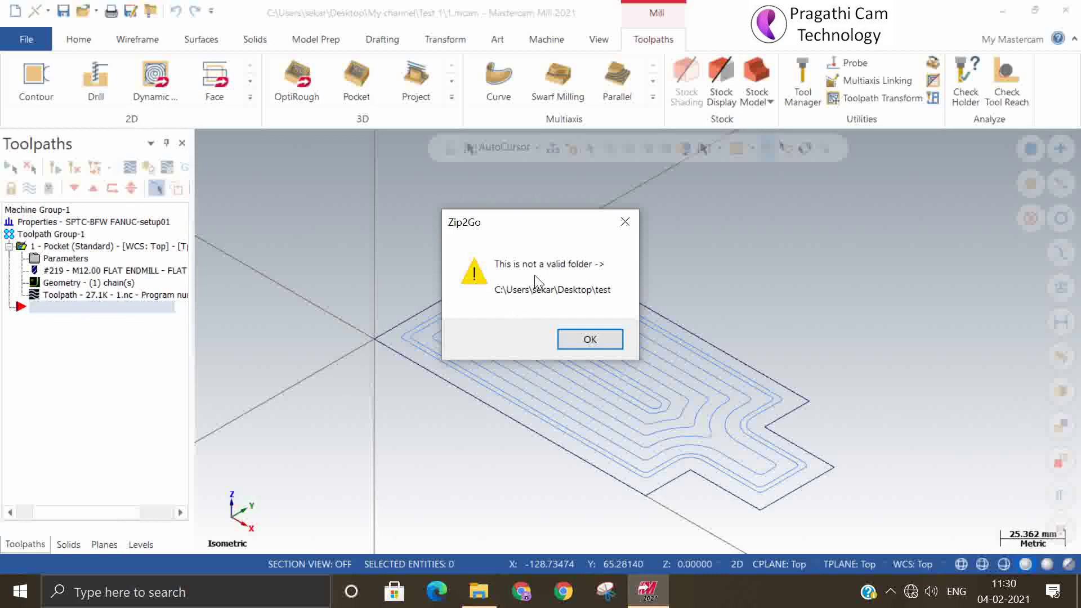
click(580, 340)
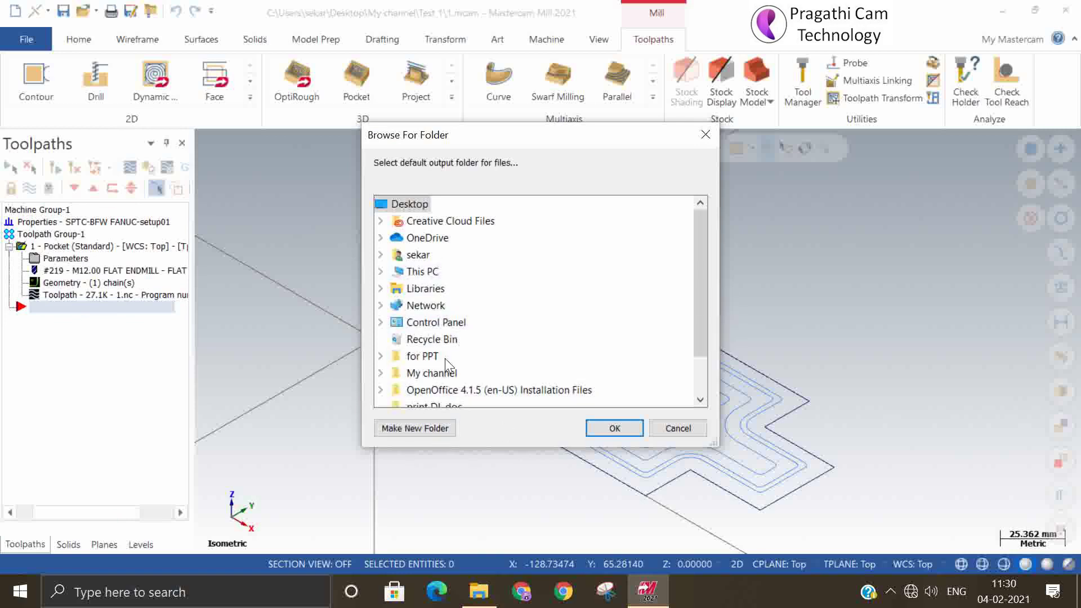
scroll(436, 315, down, 1)
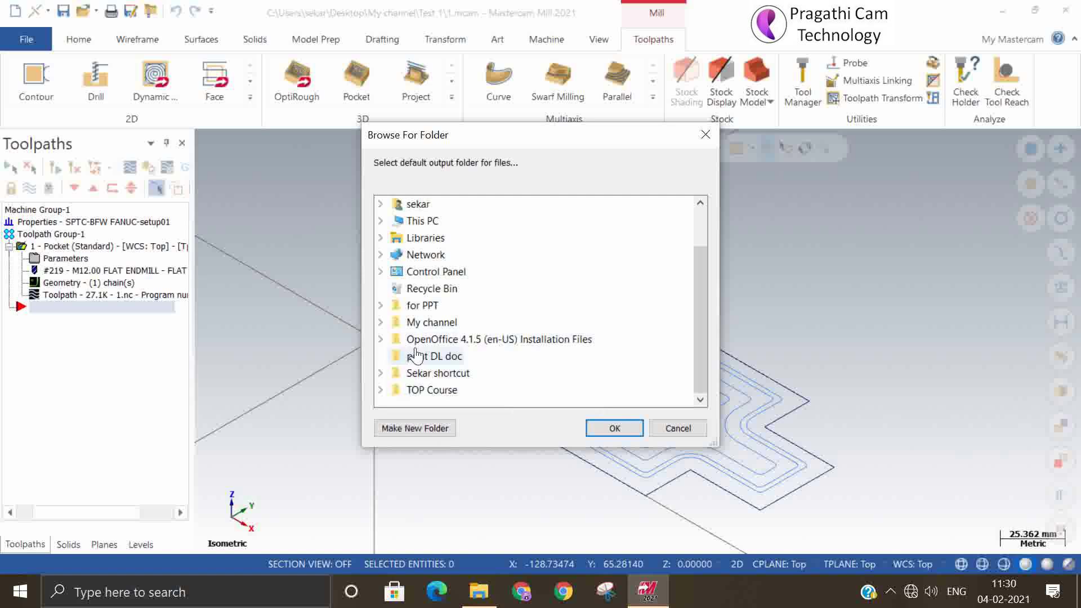
scroll(445, 290, up, 1)
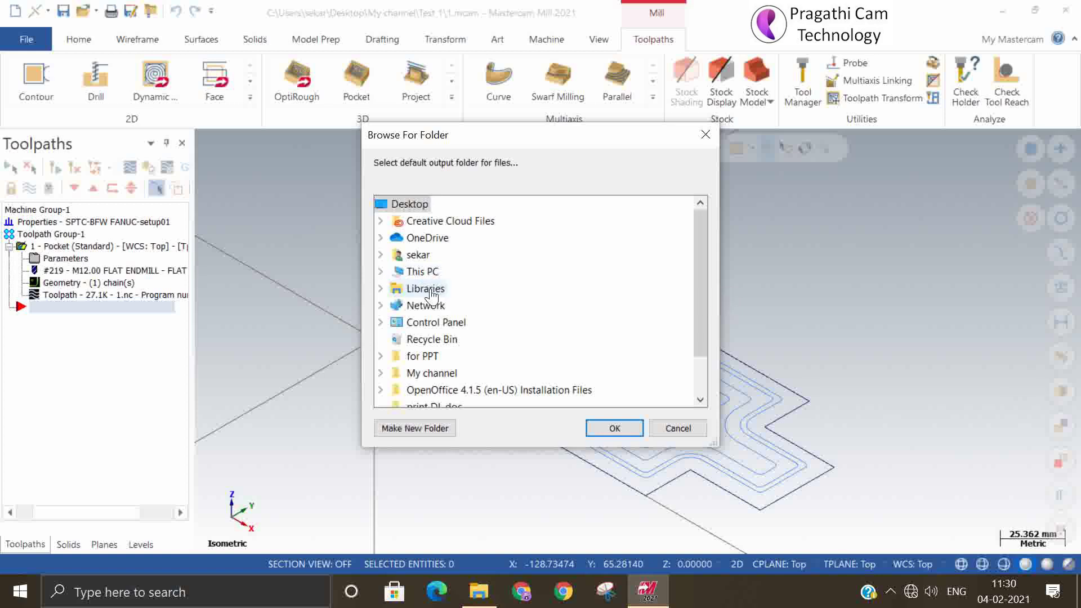
double_click(428, 273)
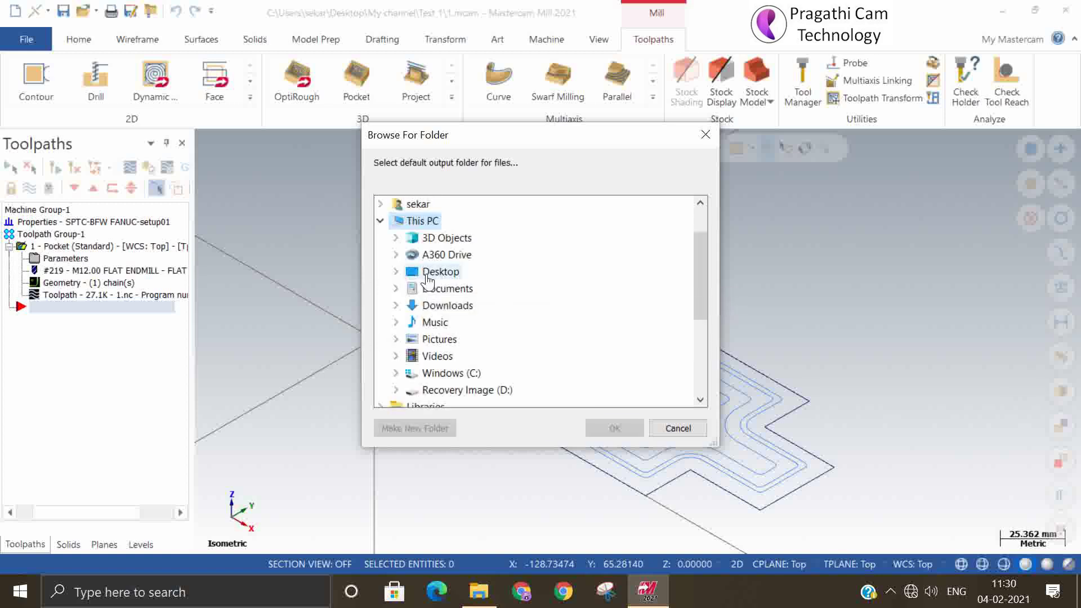
click(429, 274)
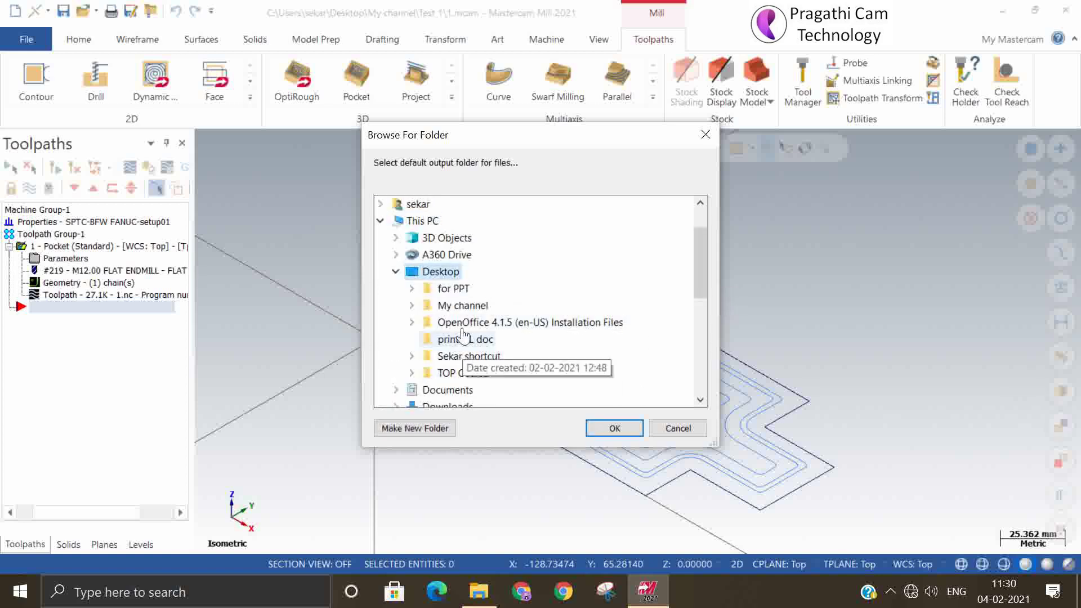
double_click(461, 306)
click(465, 373)
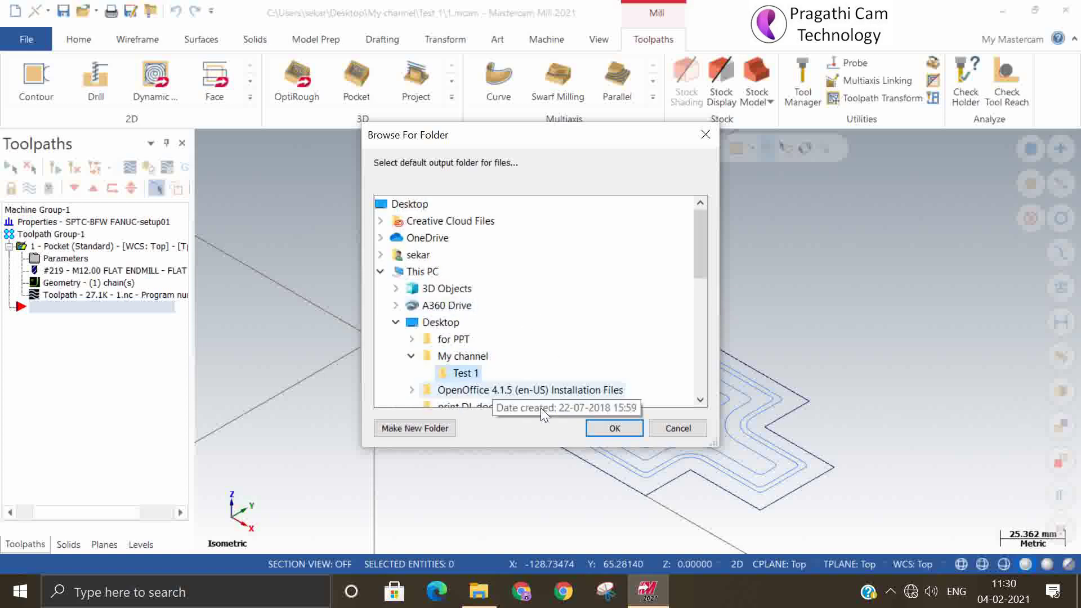
click(613, 429)
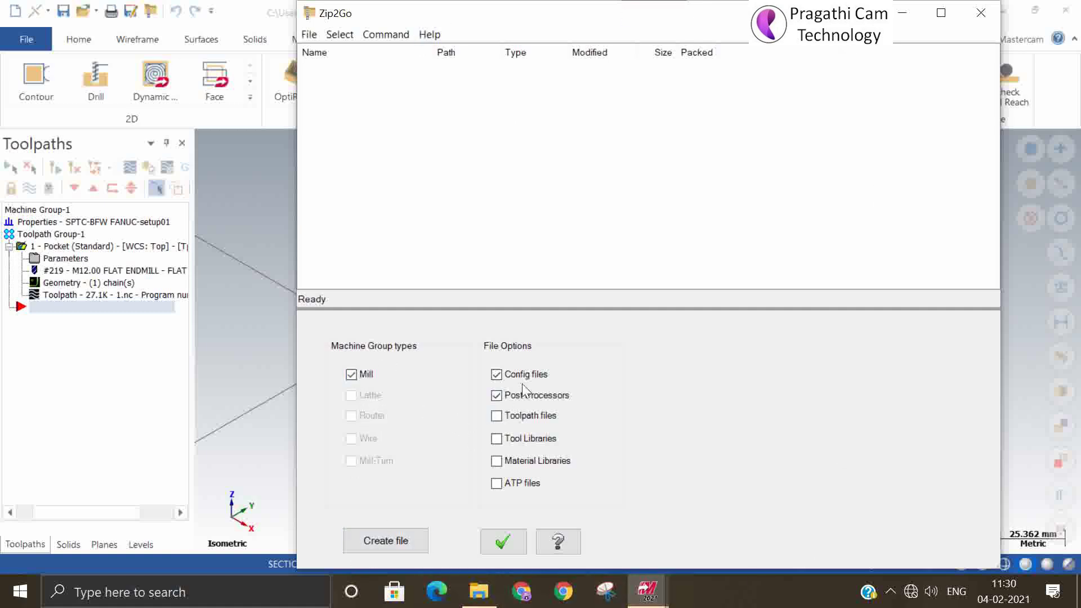
Include toolpath files, tool libraries and material libraries, create the archive as 1.ZIP in Test 1, and close Zip2Go.
click(496, 417)
click(497, 461)
click(395, 545)
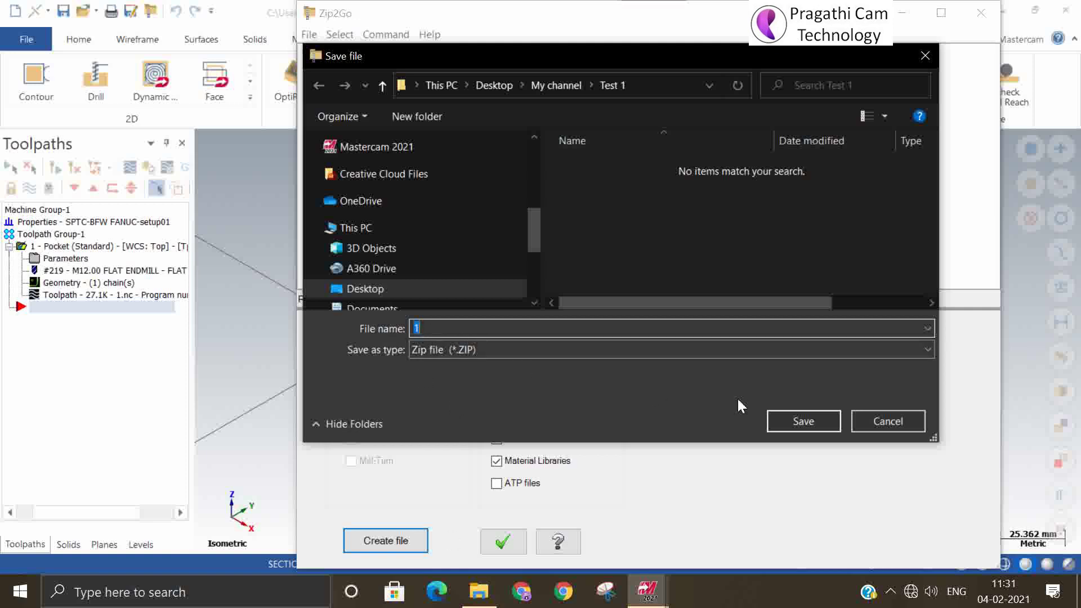
click(803, 422)
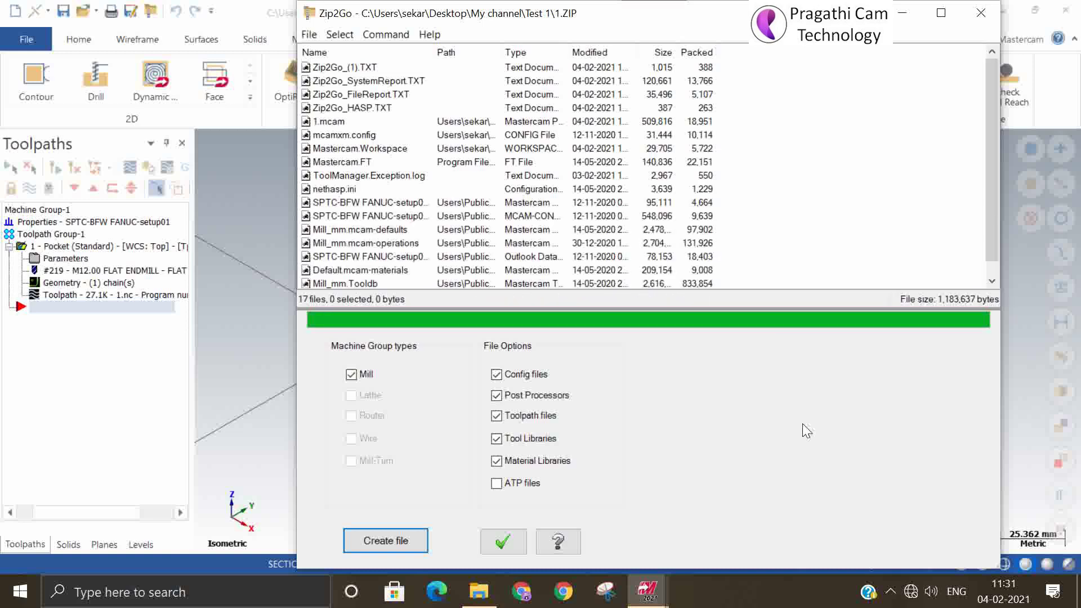
click(503, 542)
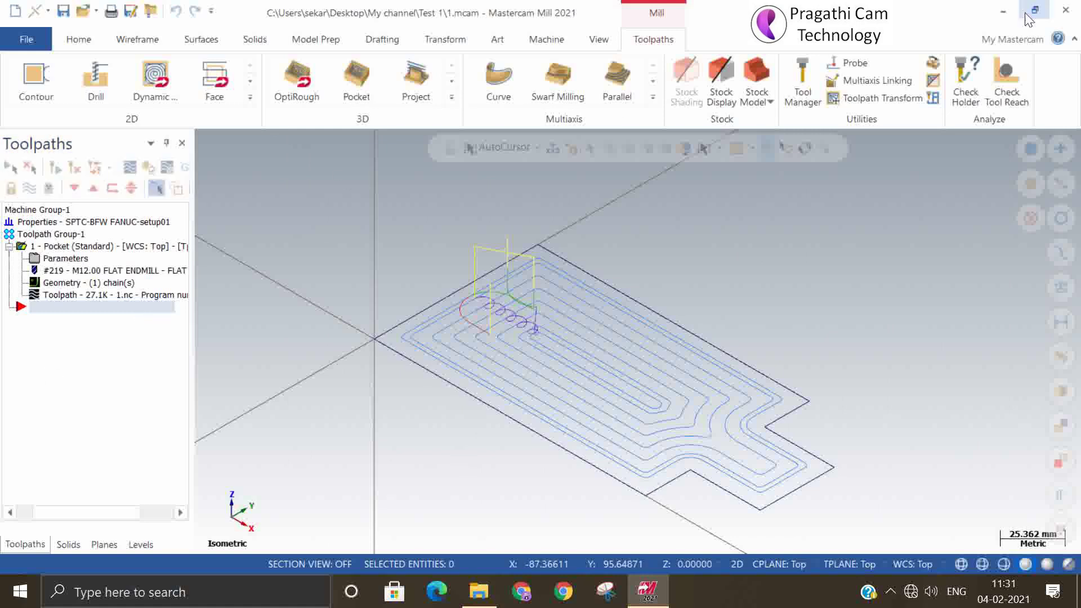
Switch to the Windows desktop and open the Test 1 folder inside My channel.
click(1004, 13)
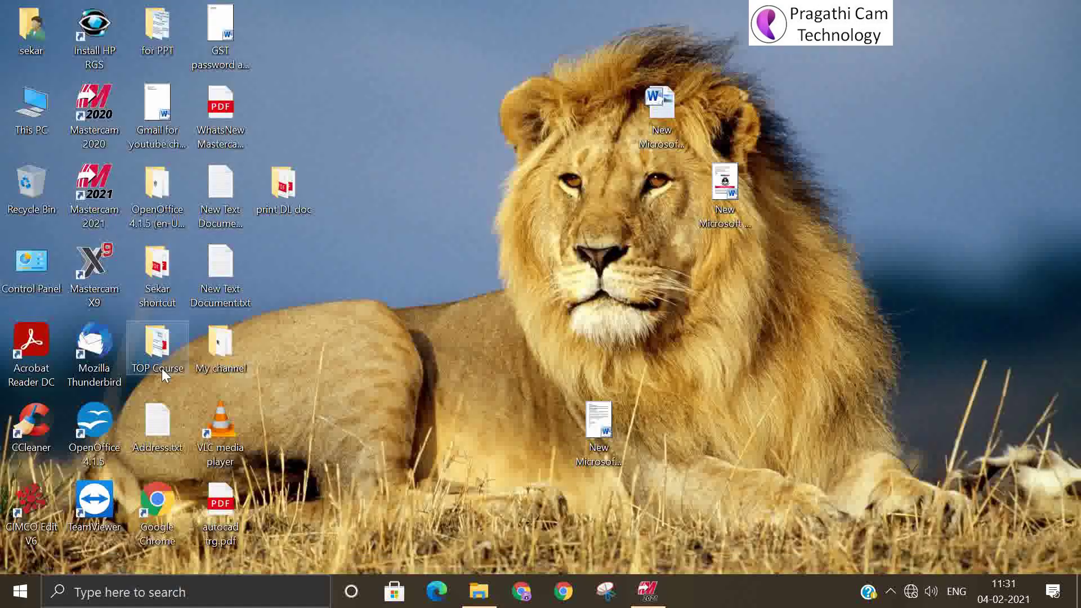
double_click(218, 350)
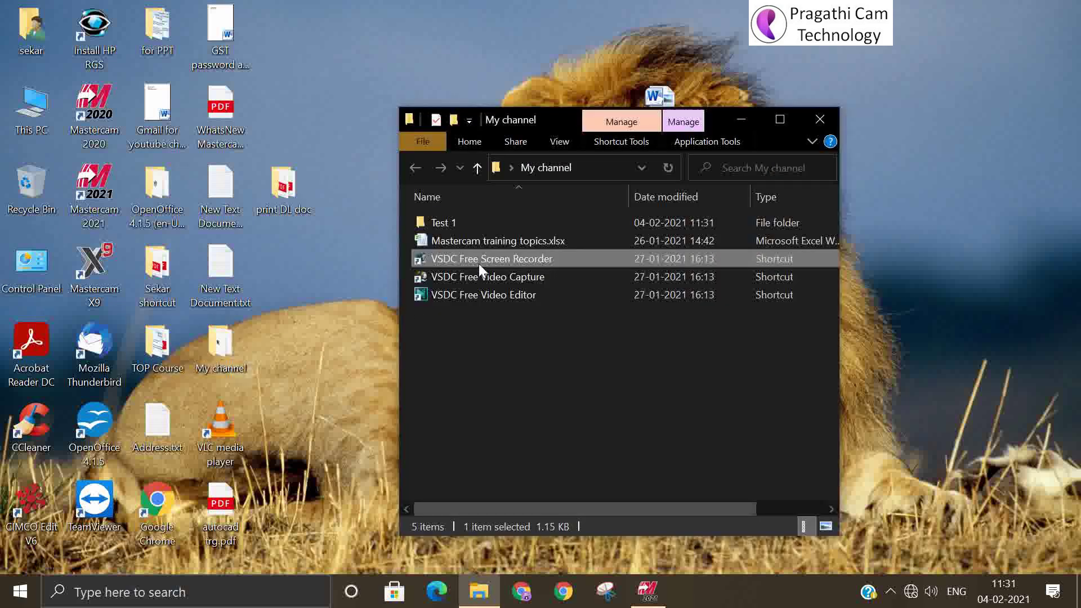
double_click(442, 223)
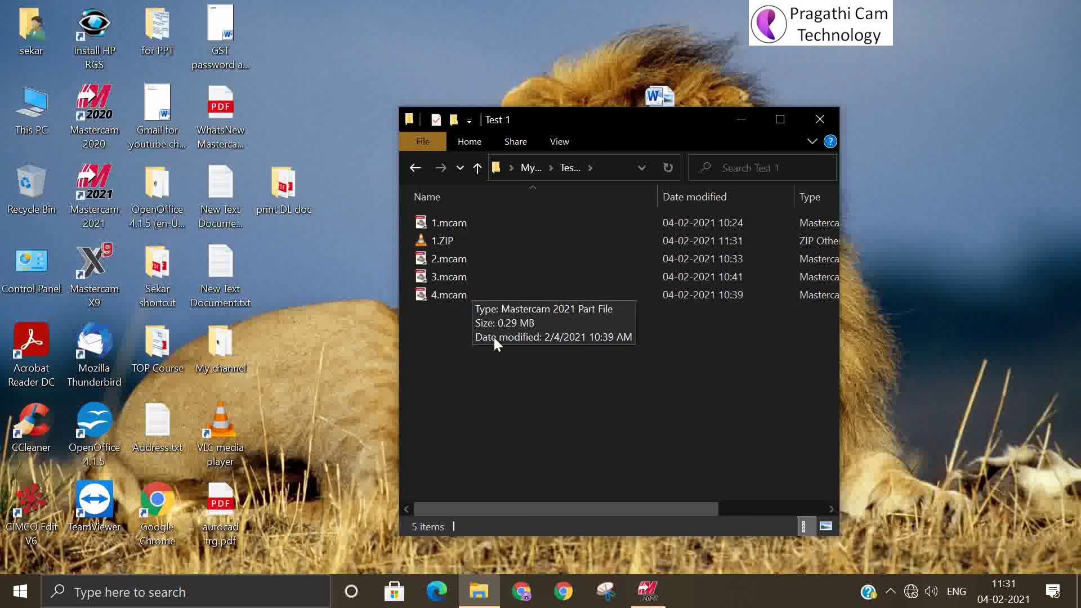
Copy the archive 1.ZIP from the Test 1 folder.
click(436, 241)
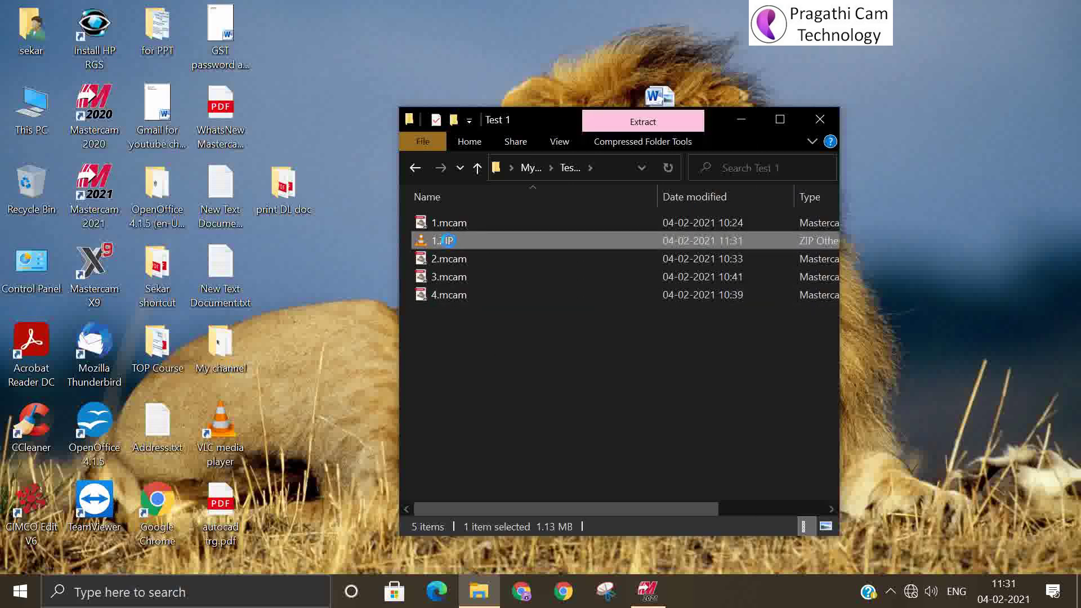
right_click(449, 241)
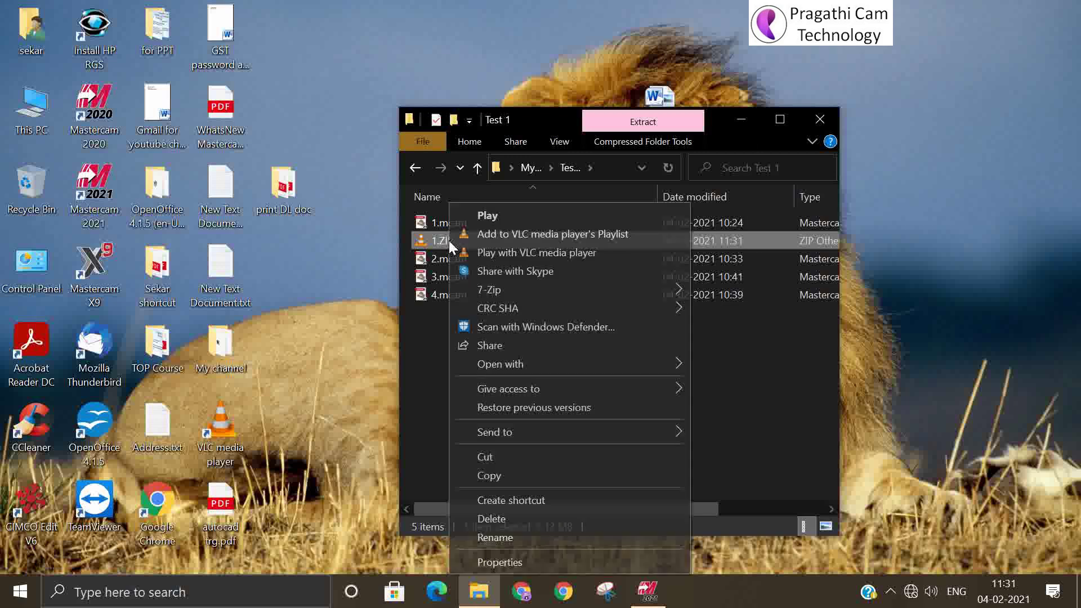
click(323, 429)
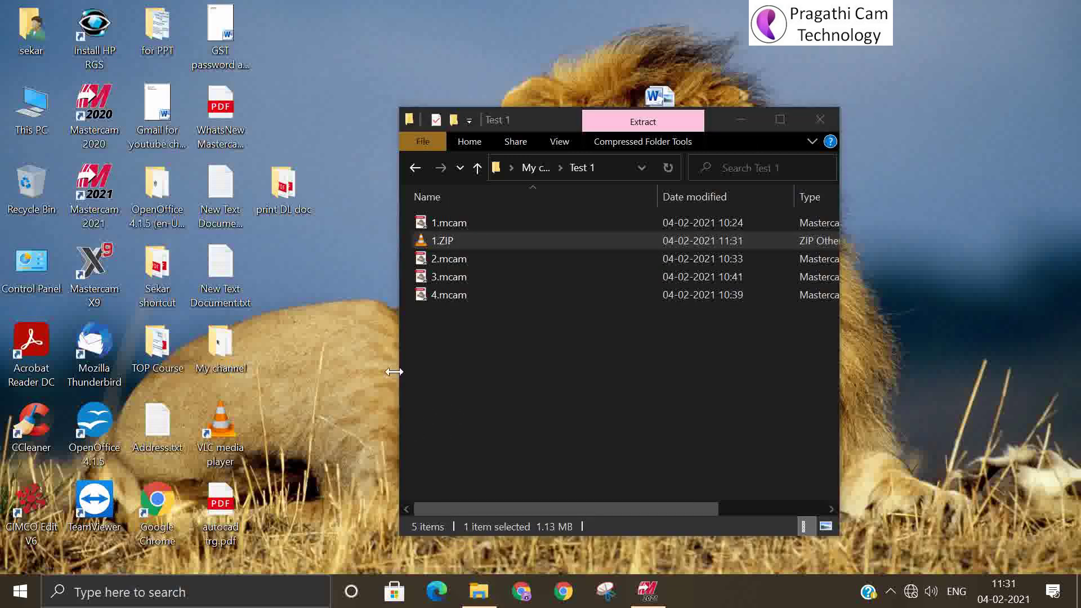
right_click(454, 237)
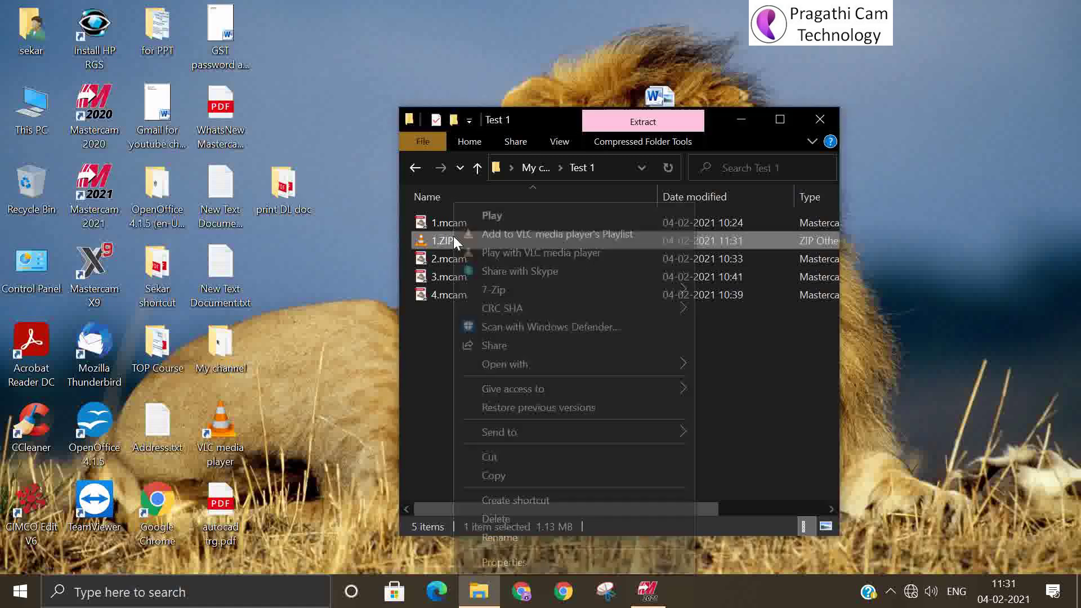
click(495, 476)
Minimize the Test 1 folder window and create a new folder on the desktop, keeping the default name New folder.
click(737, 117)
right_click(413, 247)
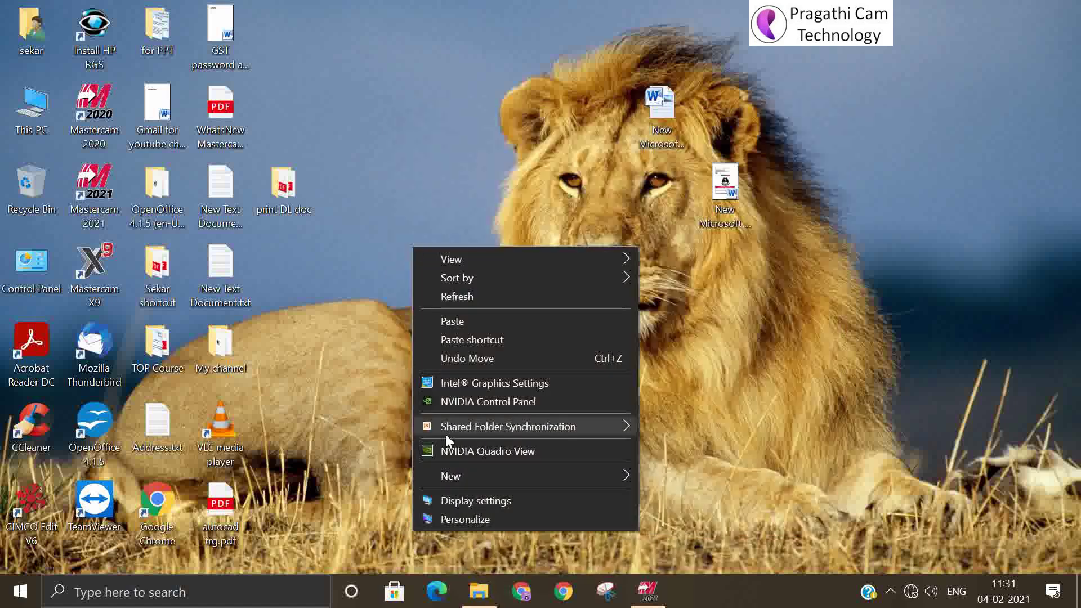
mouse_move(619, 475)
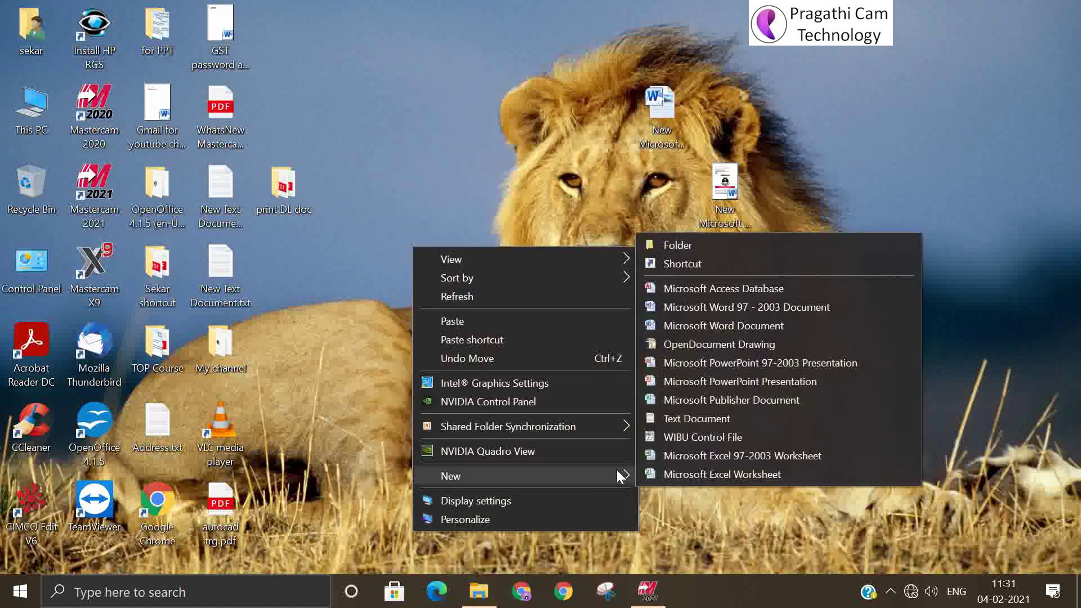
click(678, 245)
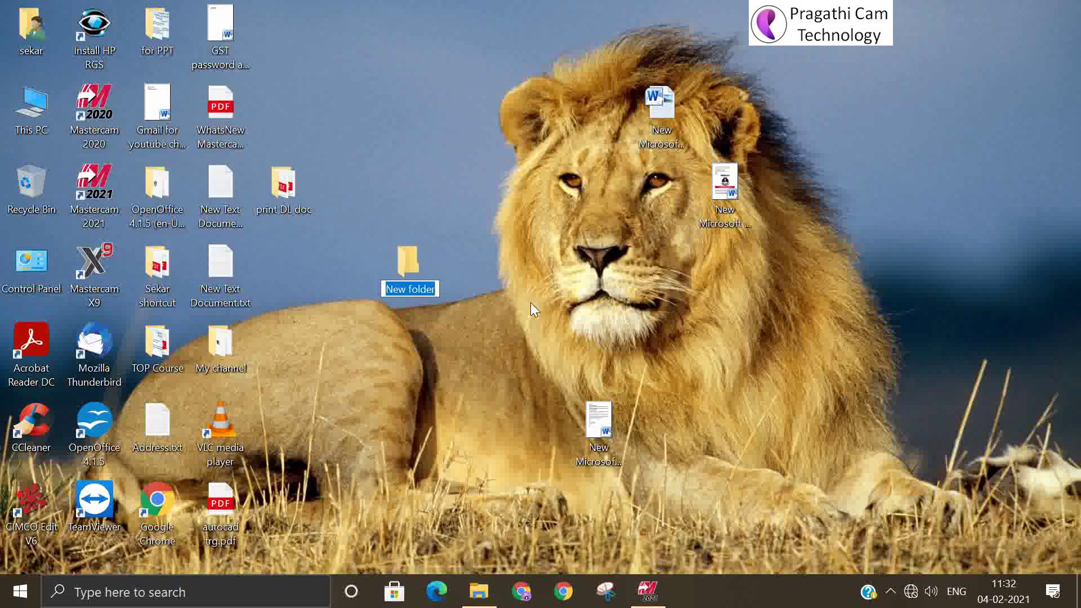
click(414, 258)
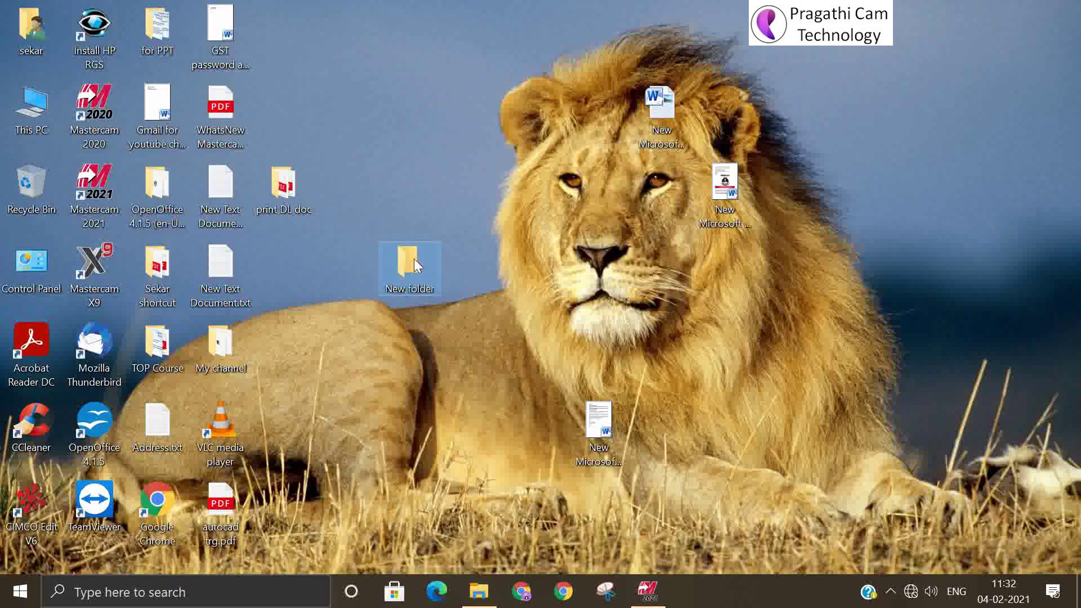
Paste the copied 1.ZIP archive into New folder on the desktop and close the folder window.
double_click(414, 259)
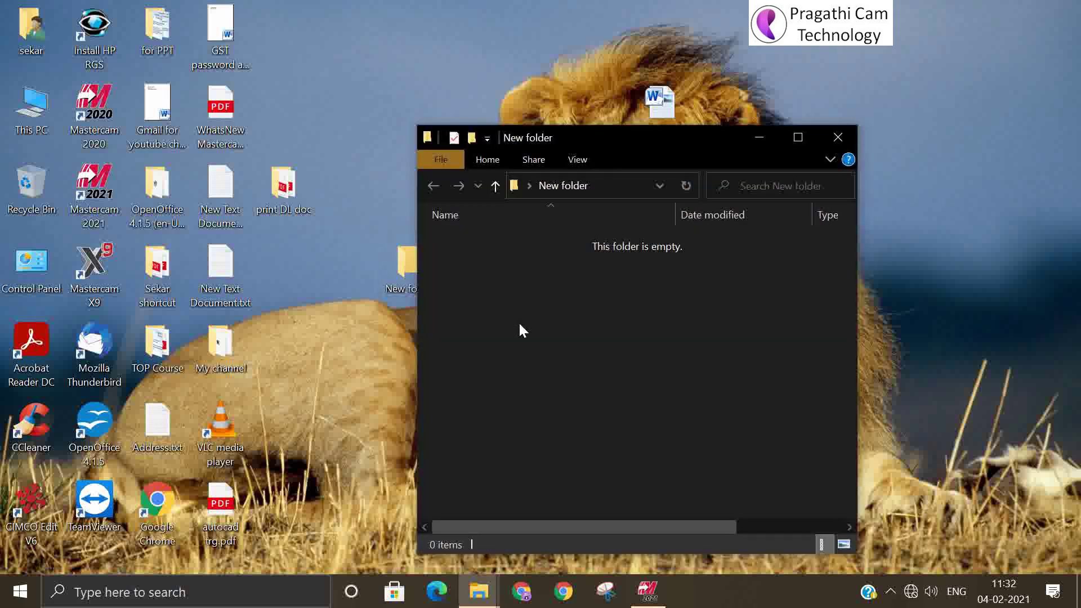
right_click(518, 322)
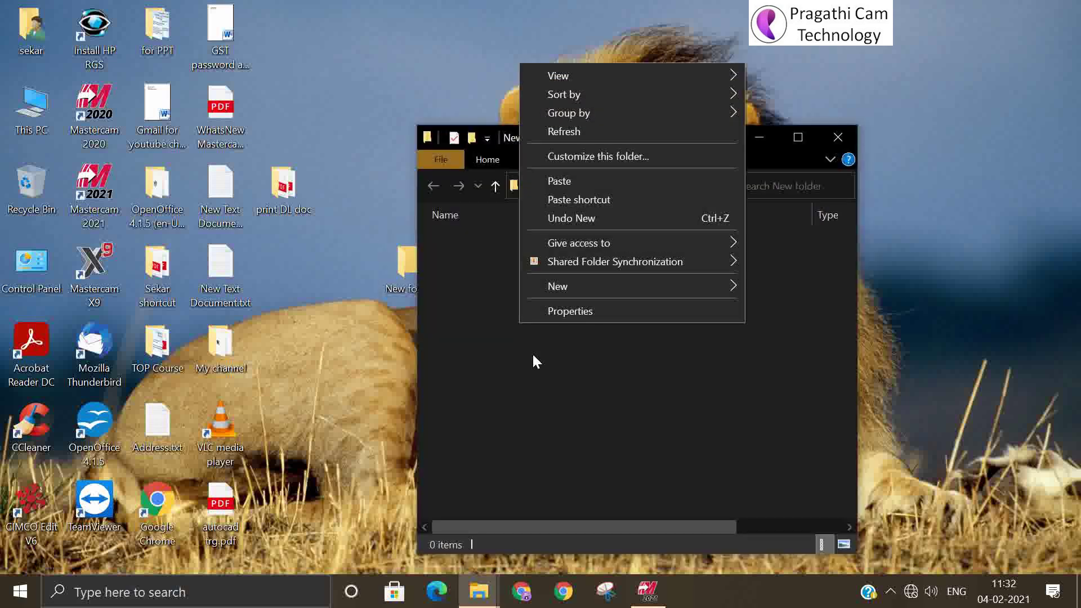
click(560, 181)
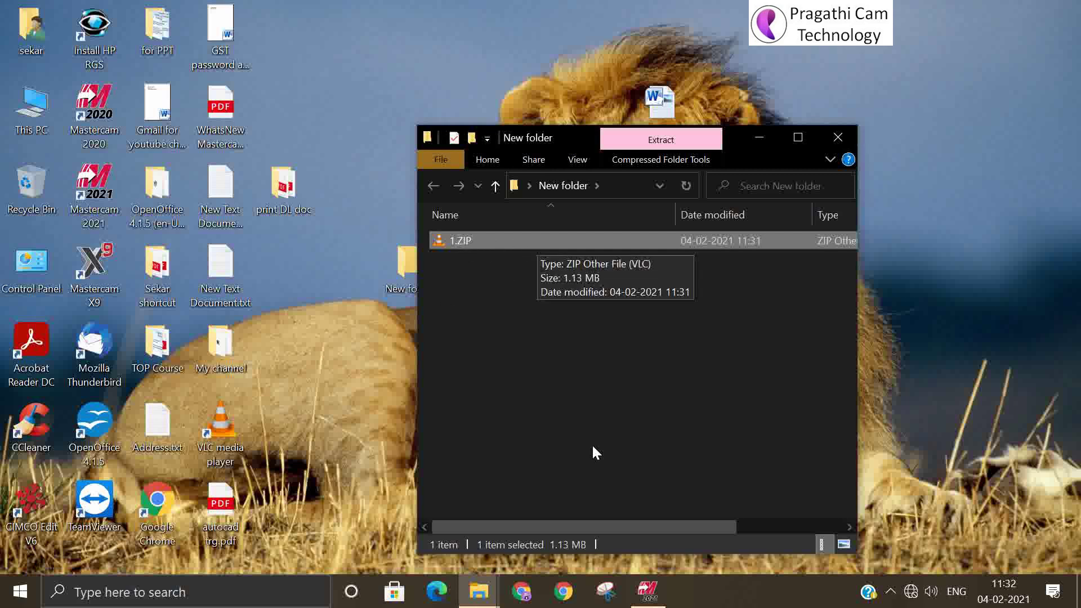
click(838, 137)
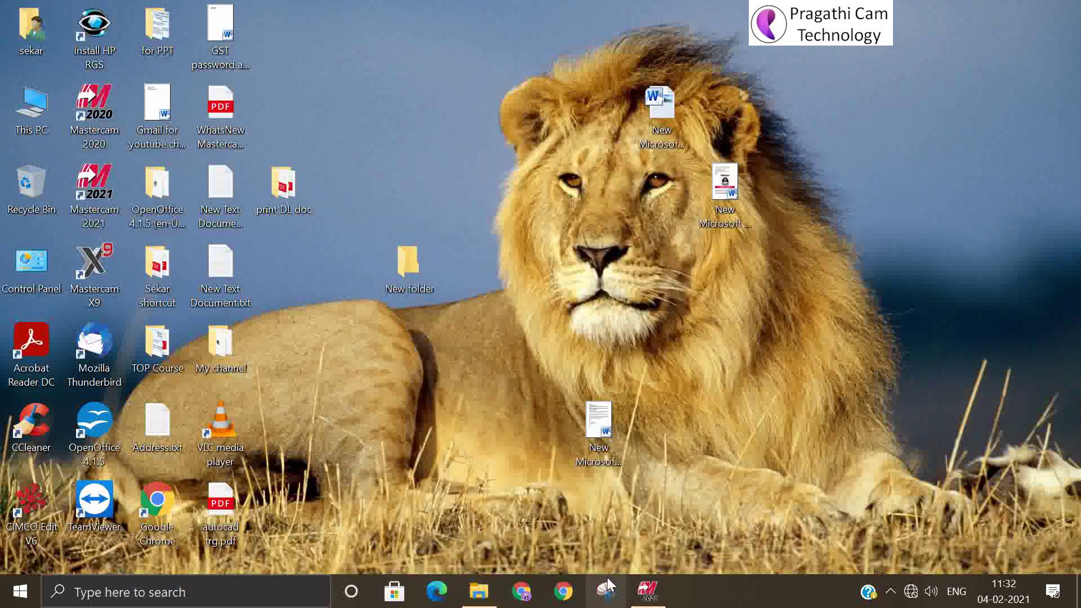
Switch to Mastercam, start a new empty file and launch Zip2Go.
click(648, 591)
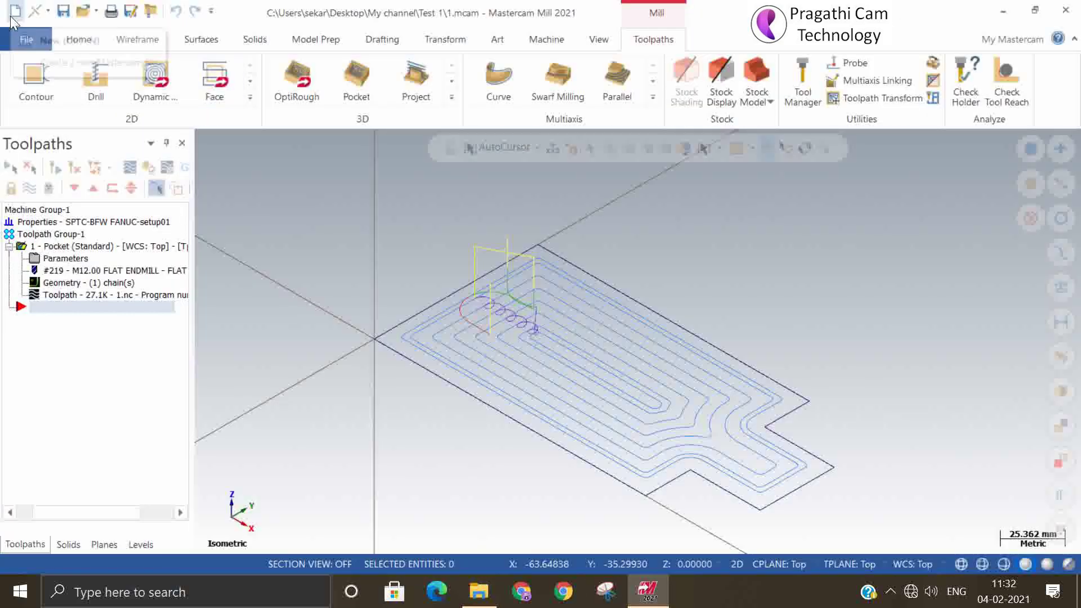
click(14, 11)
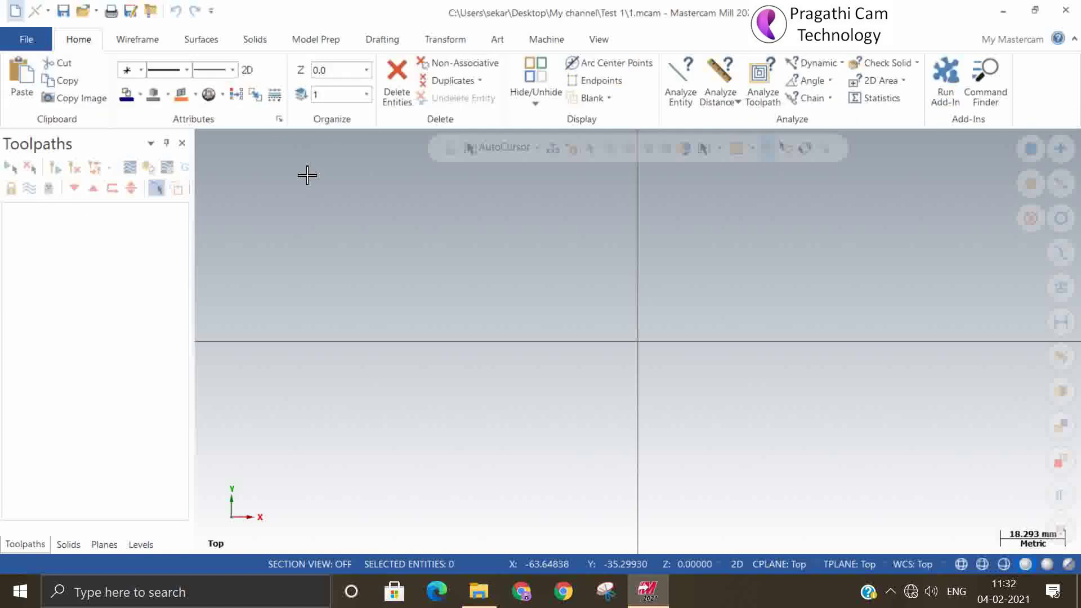
click(30, 41)
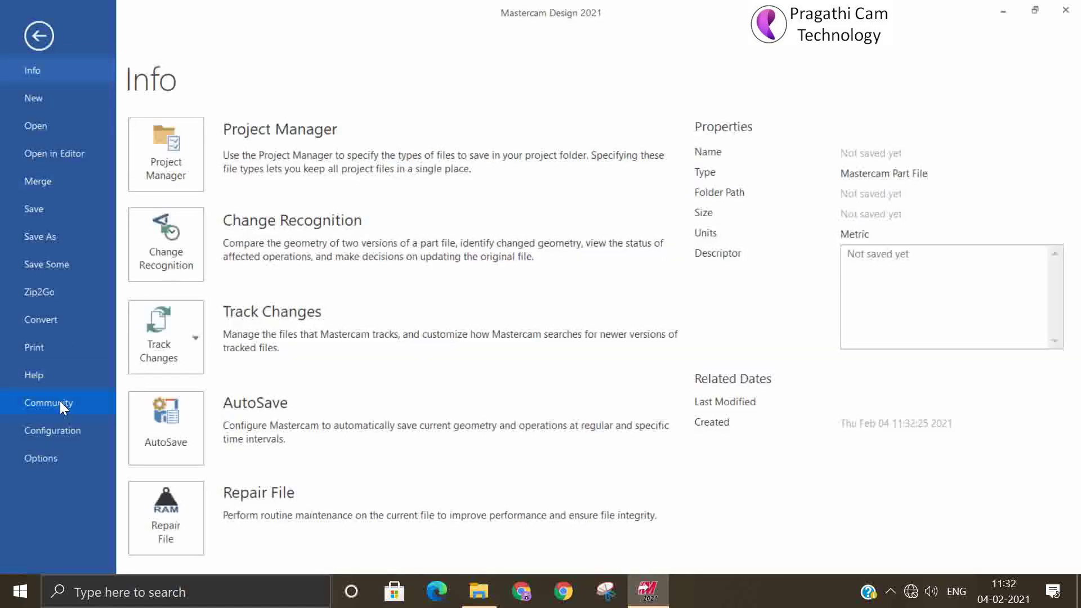
click(49, 288)
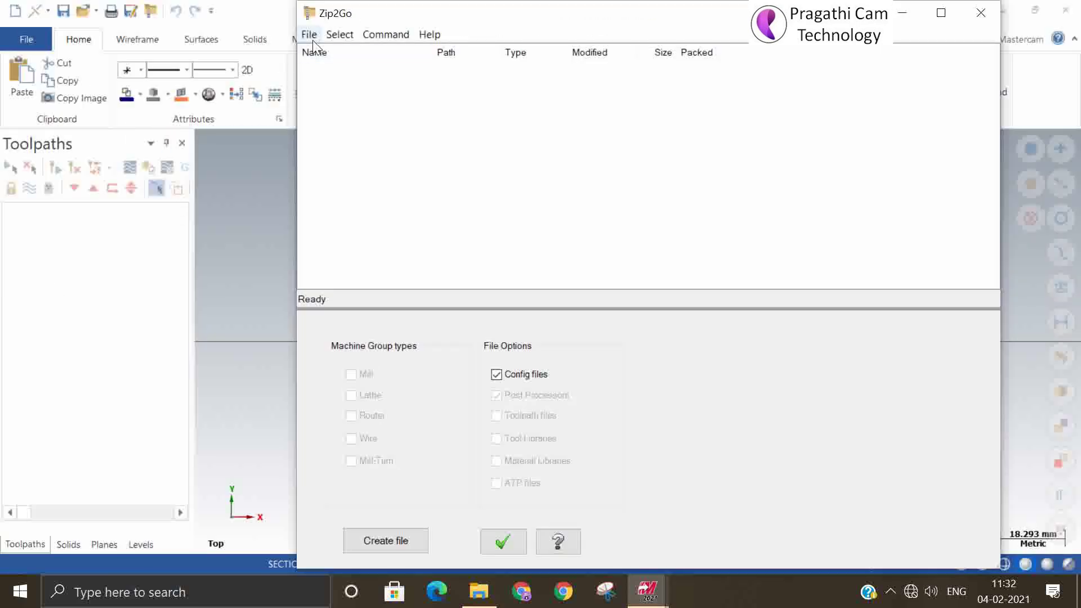
Open the archive 1.ZIP from Desktop > New folder in Zip2Go.
click(313, 40)
click(324, 69)
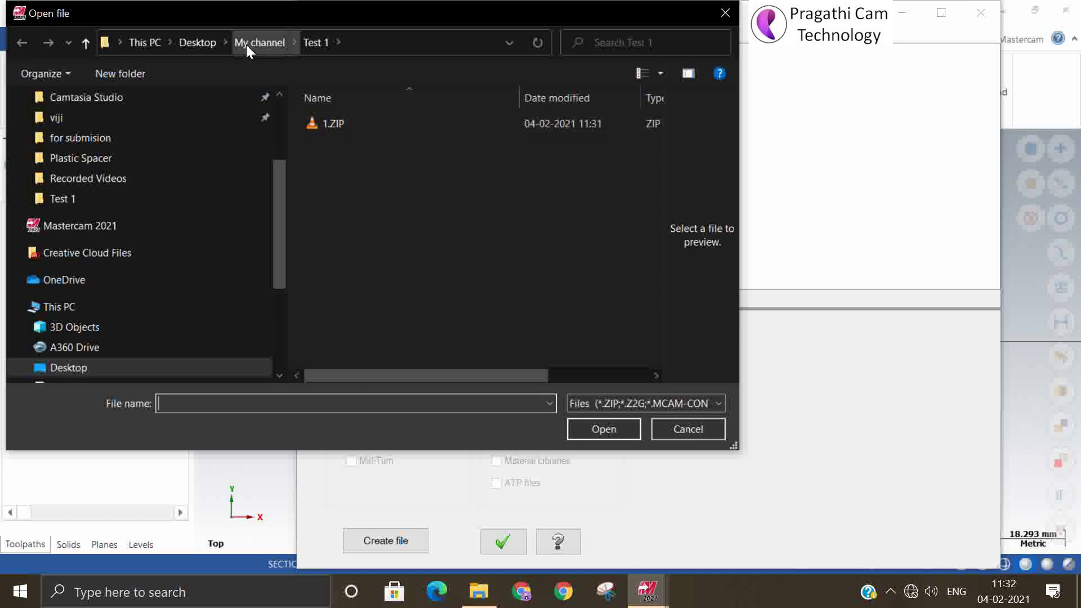
click(195, 42)
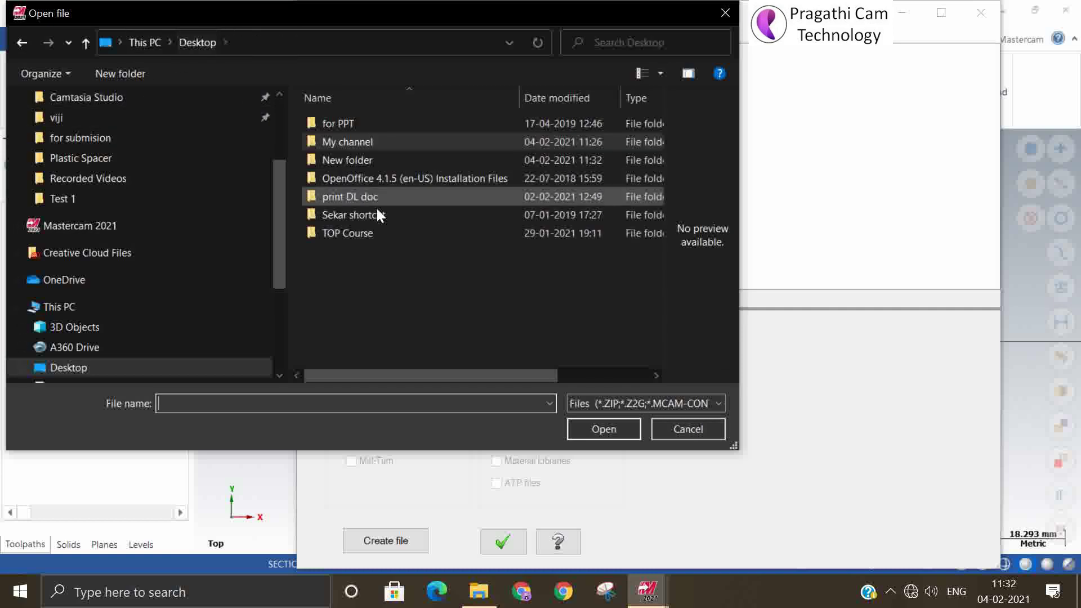
double_click(355, 160)
click(348, 122)
click(603, 430)
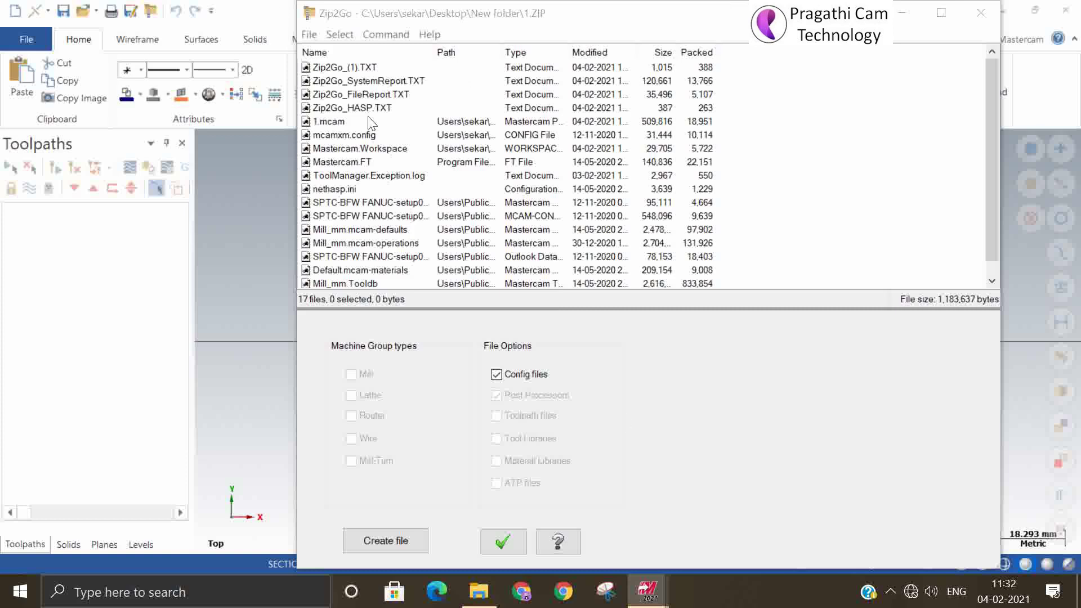
Extract all files and folders of 1.ZIP to Desktop\New folder and close Zip2Go.
click(386, 35)
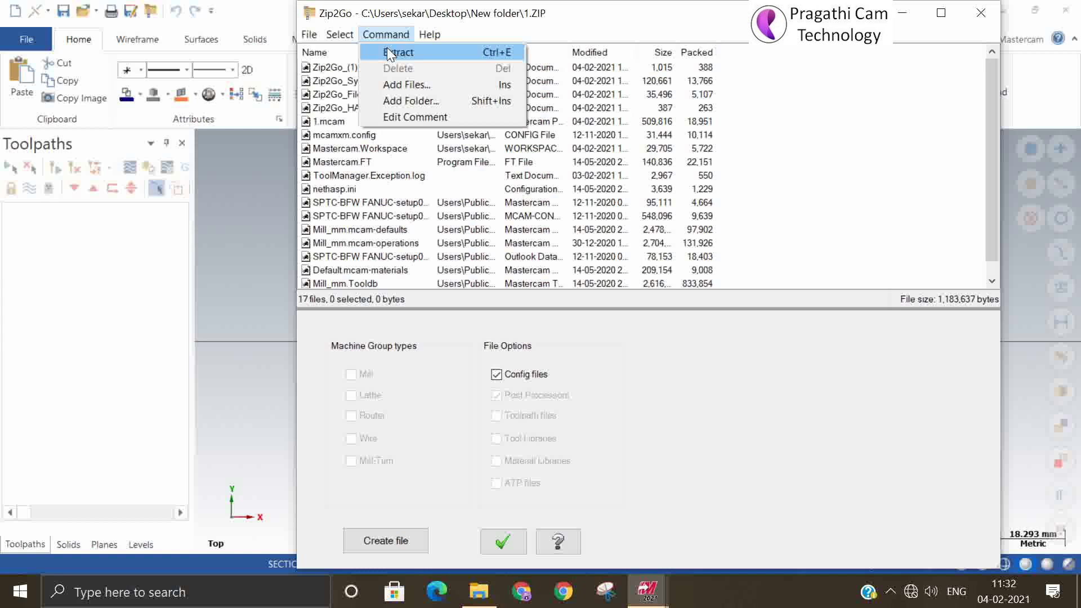
click(386, 52)
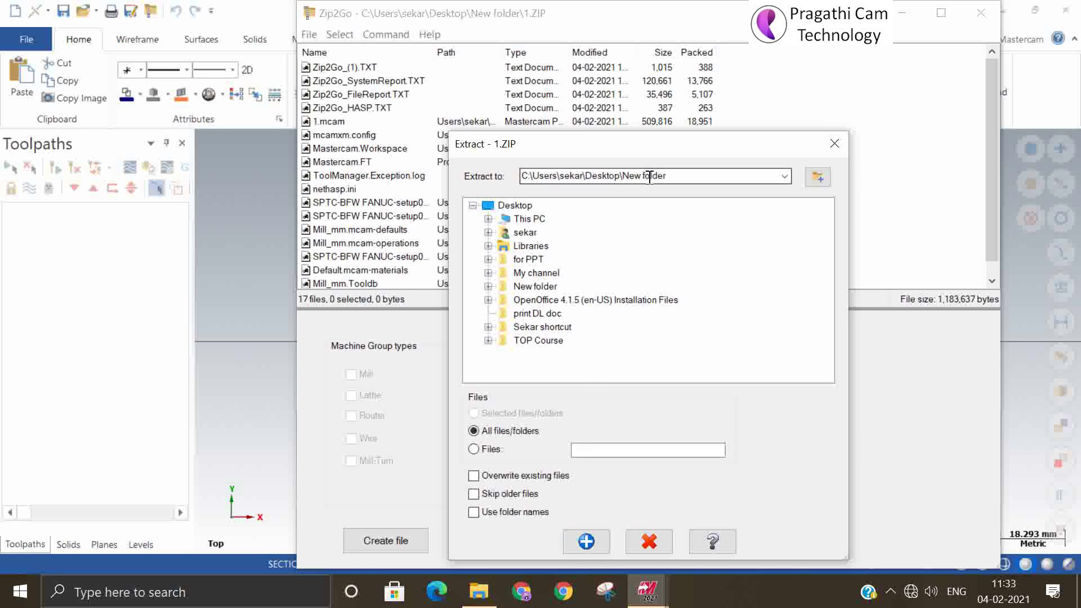
click(586, 542)
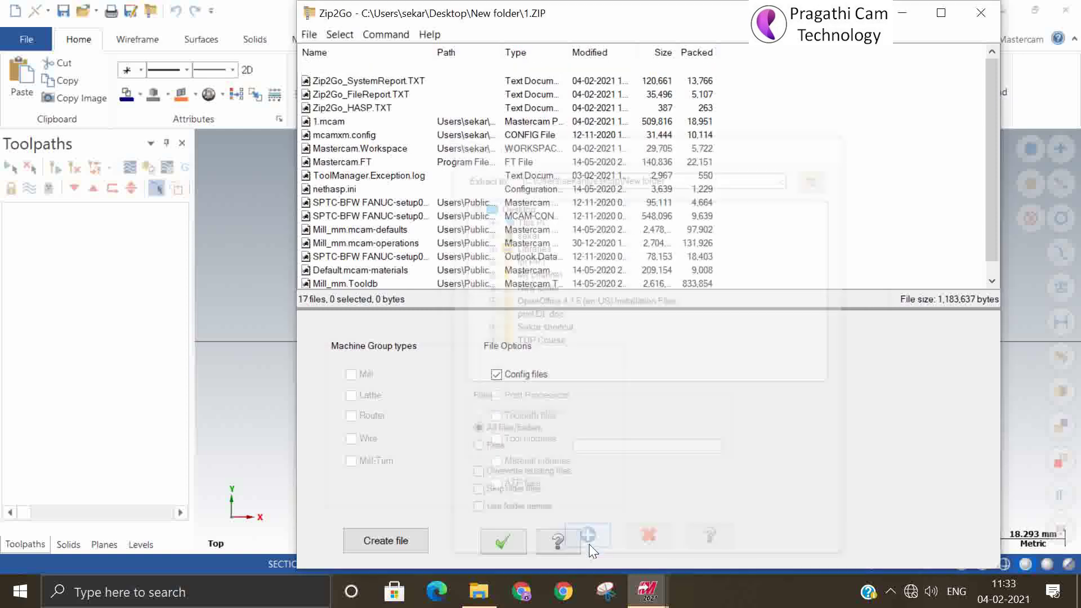
click(515, 544)
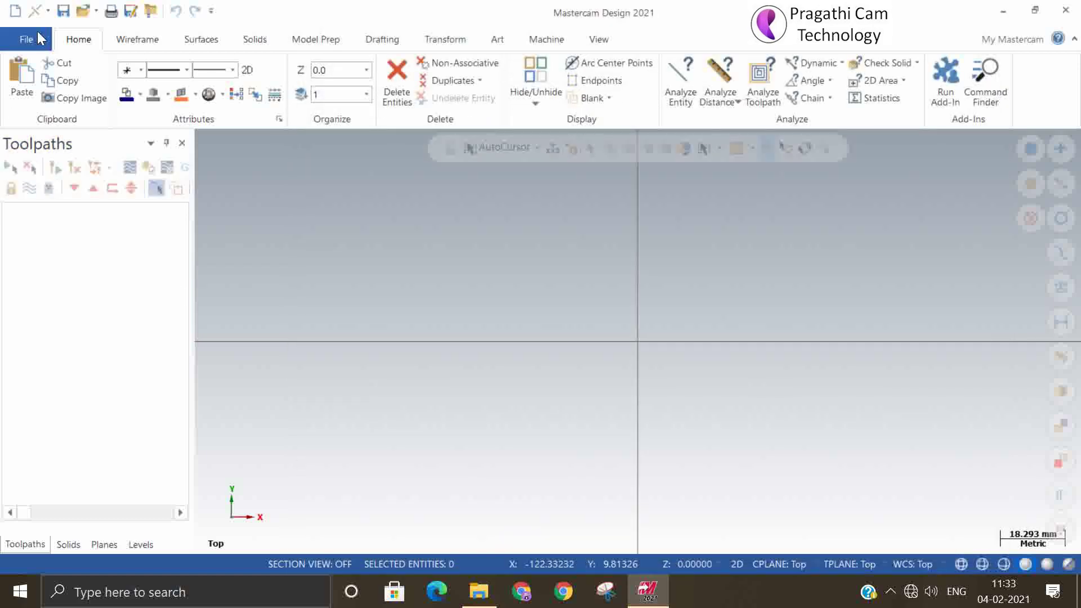
Switch to the Windows desktop and examine the extracted files in New folder, viewing it full screen.
click(1014, 11)
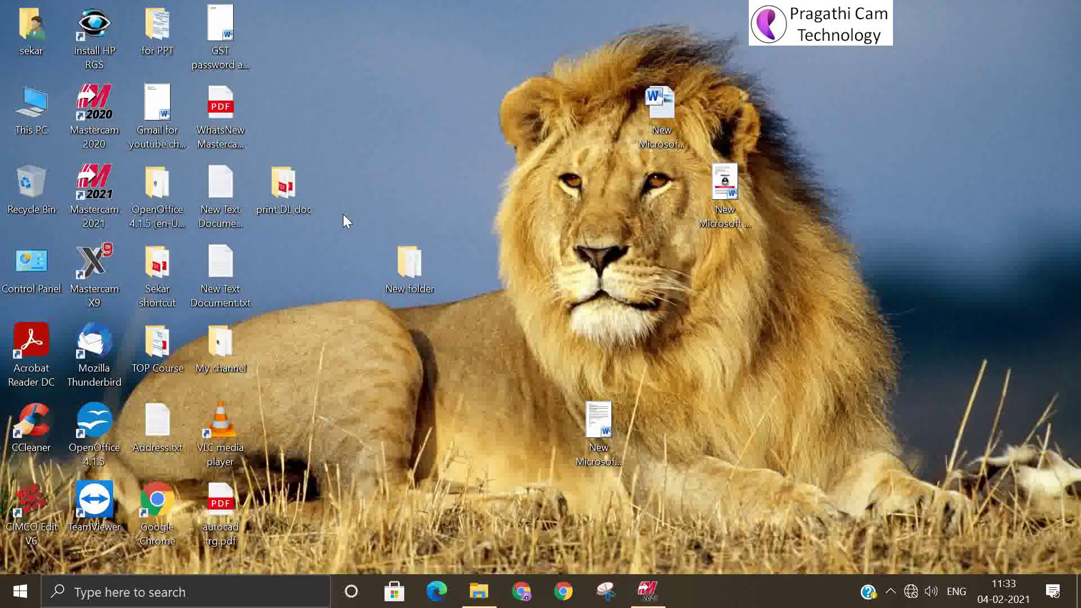
double_click(424, 267)
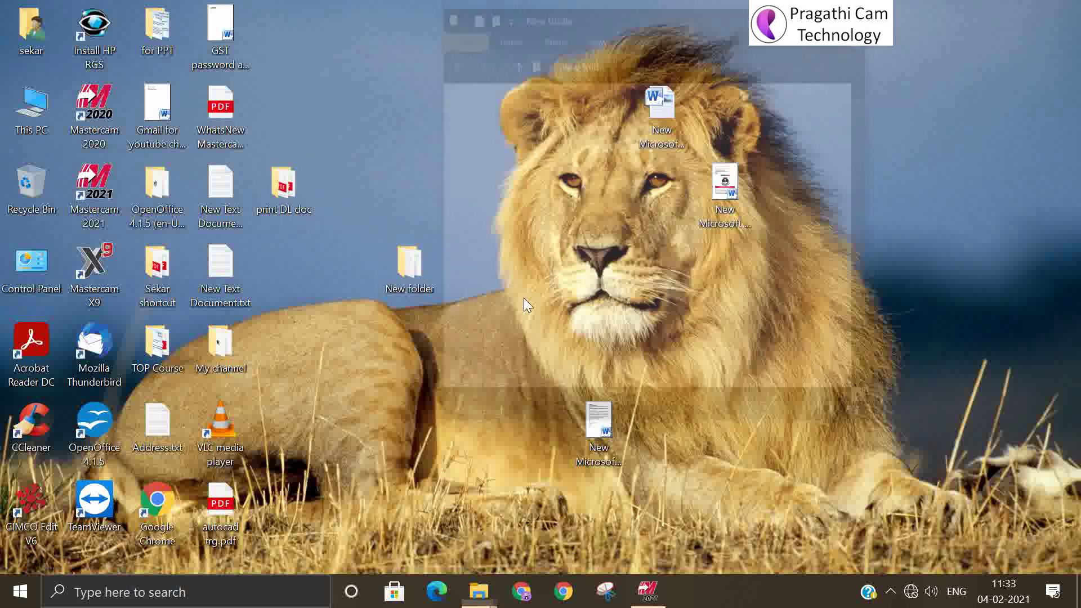
click(817, 11)
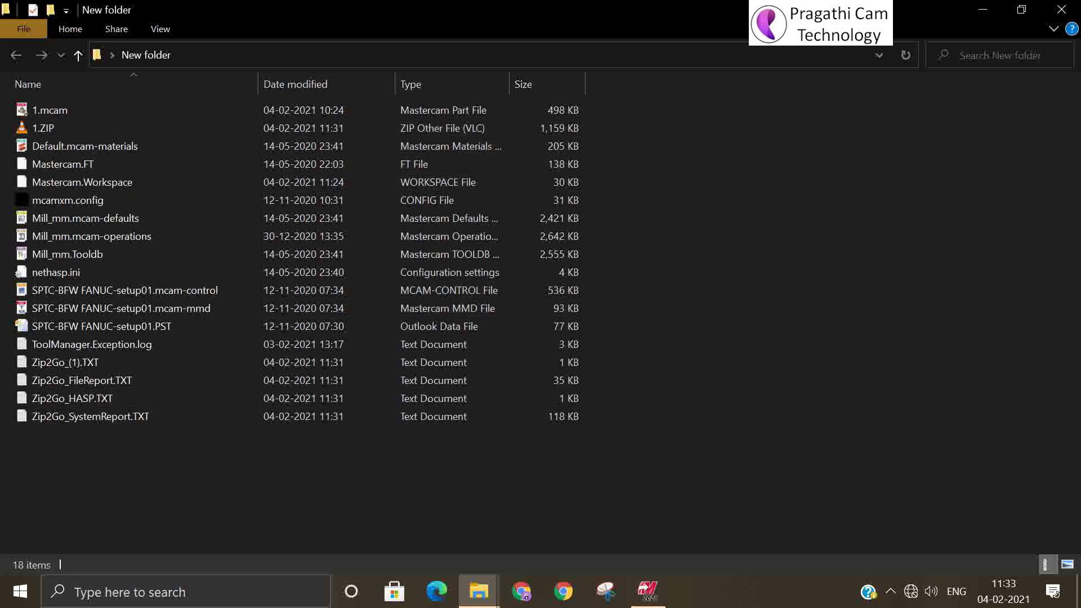
click(1062, 10)
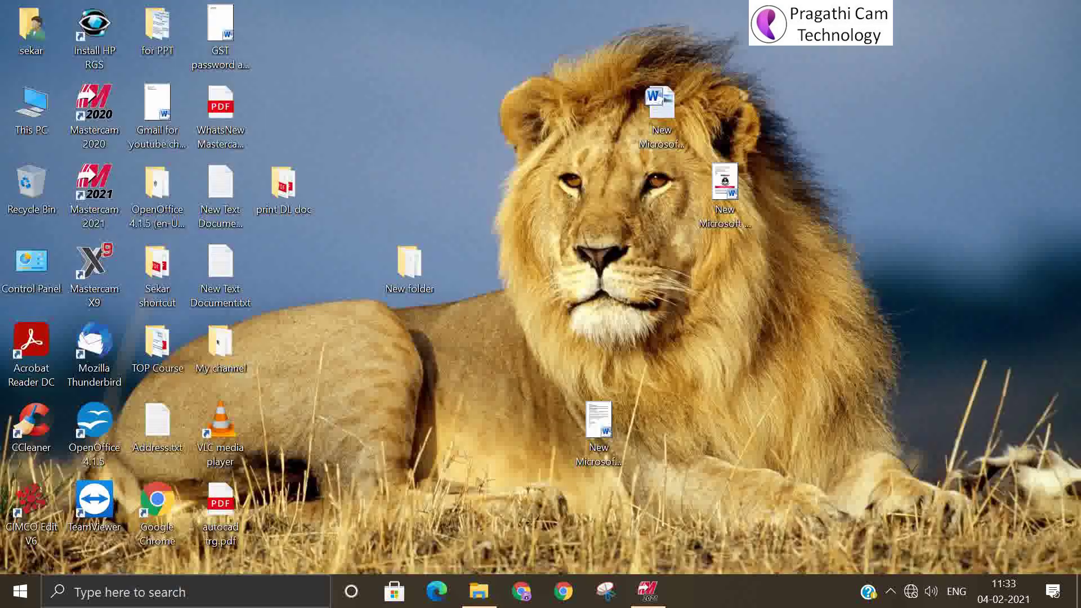
Switch back to Mastercam and open the extracted part 1.mcam from Desktop > New folder.
click(654, 601)
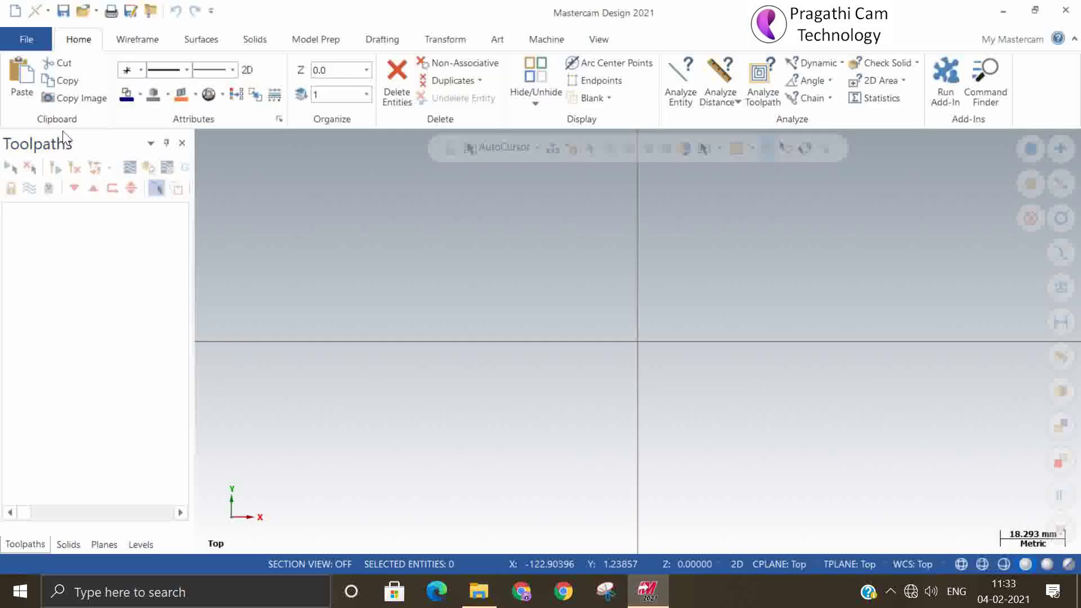
click(17, 39)
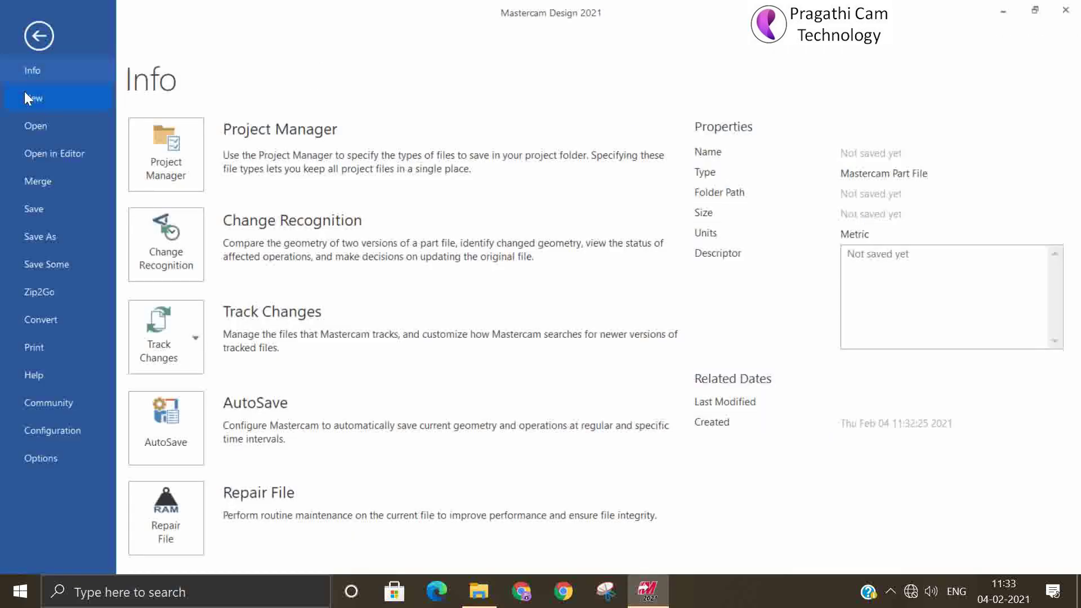
click(37, 126)
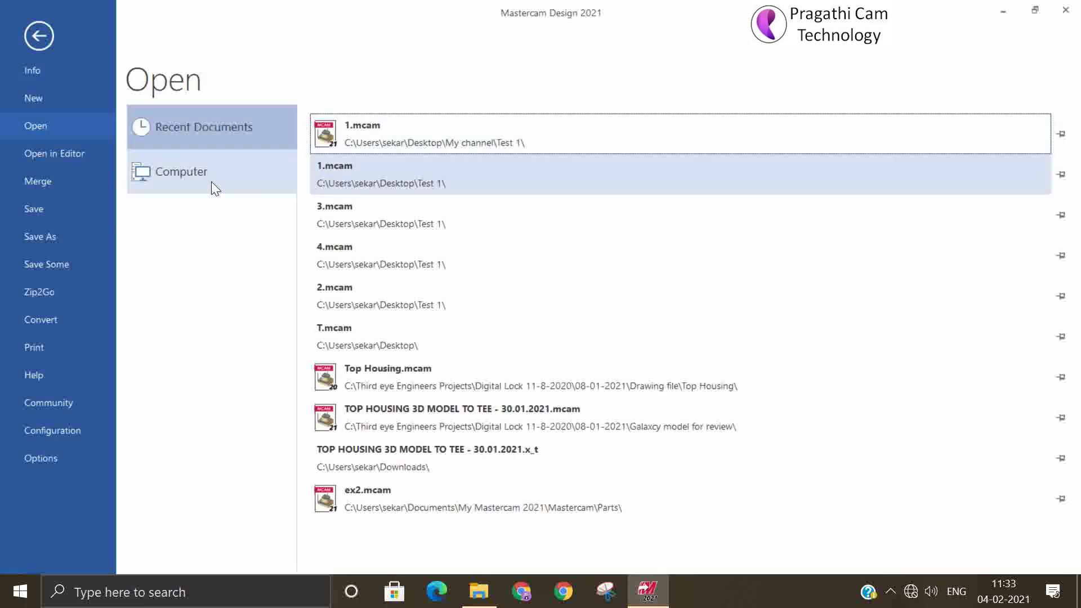
click(211, 181)
click(356, 533)
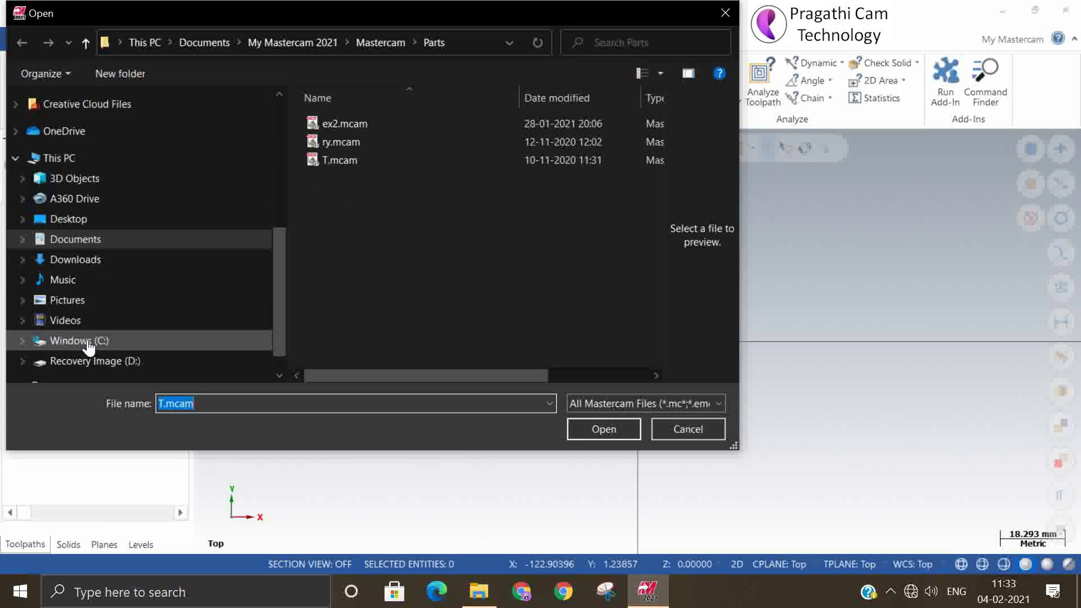
click(81, 241)
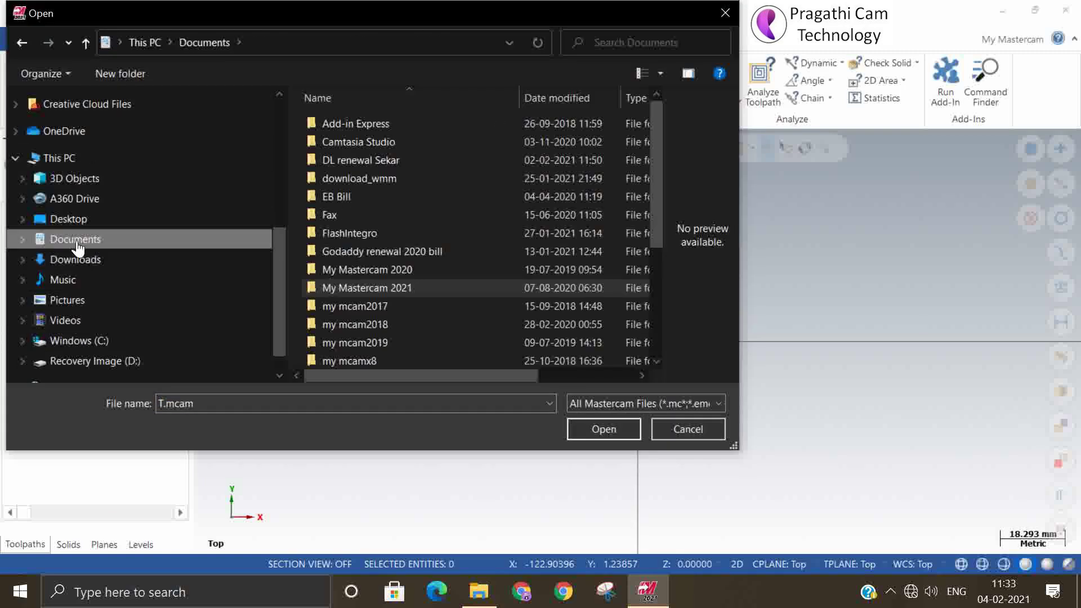
click(70, 219)
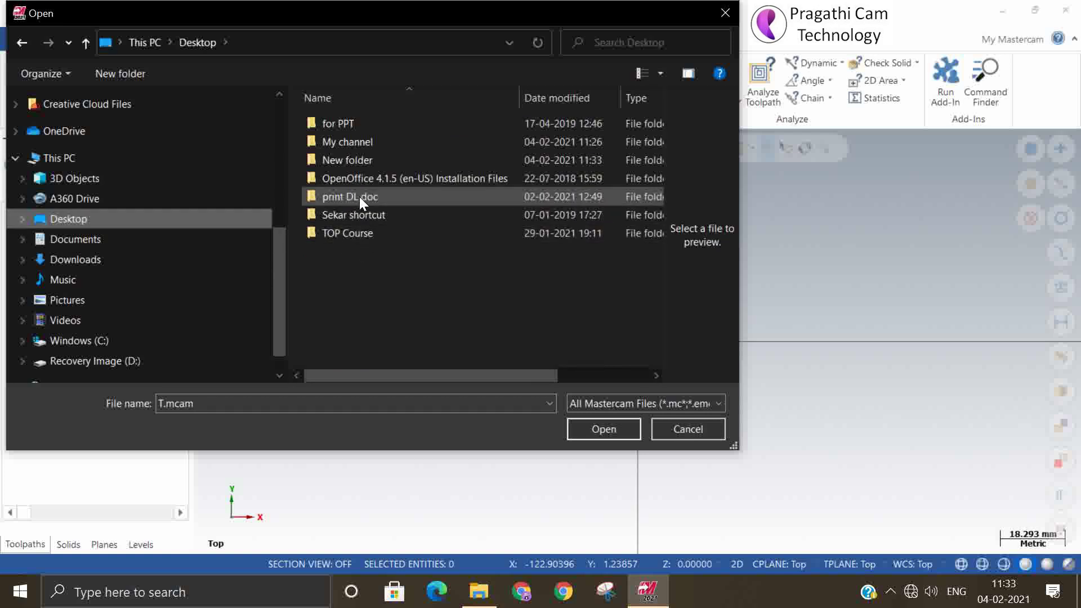
double_click(357, 160)
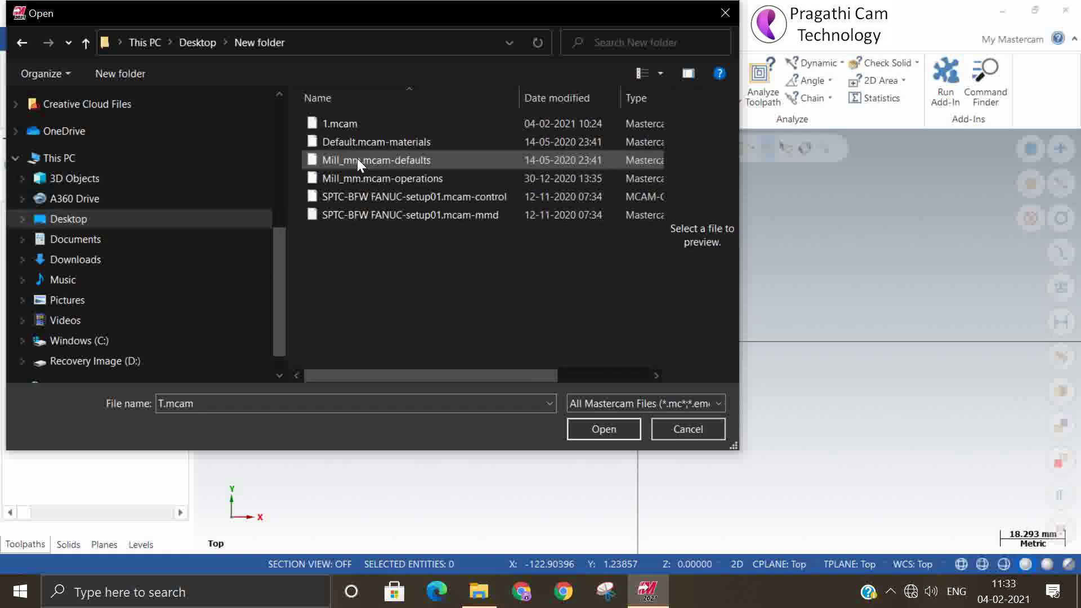
click(340, 123)
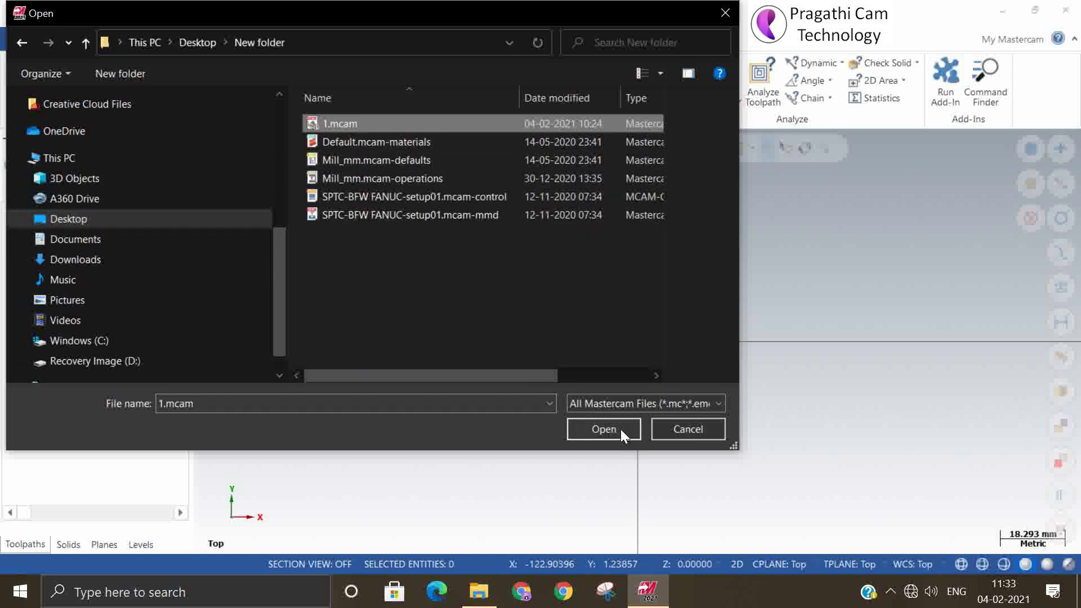
click(618, 429)
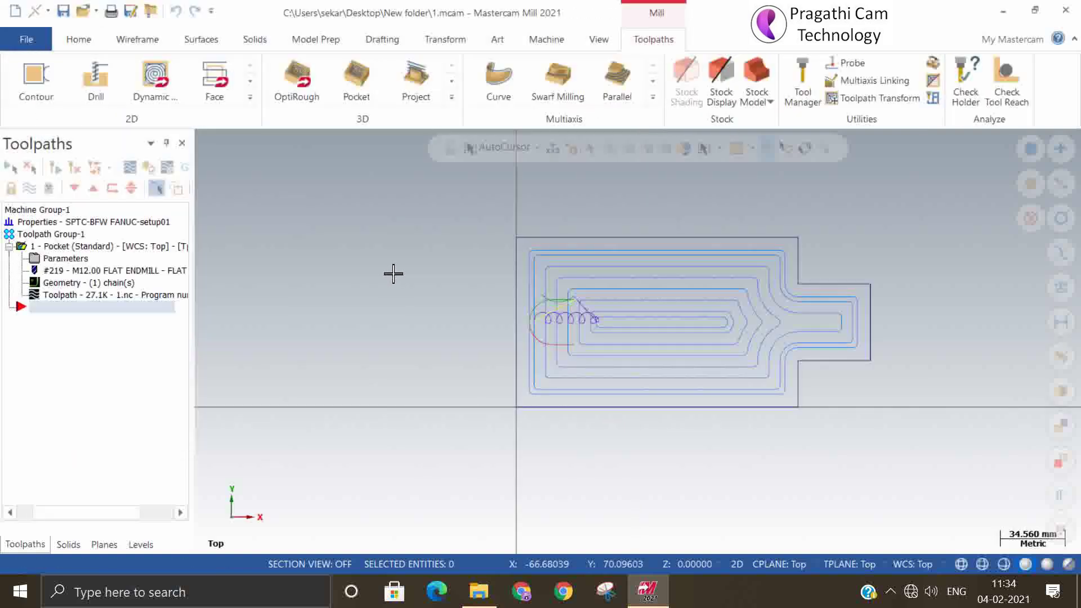
Set the pocket toolpath's stock to leave on walls and floors to 0 and regenerate the operation.
right_click(383, 251)
click(426, 352)
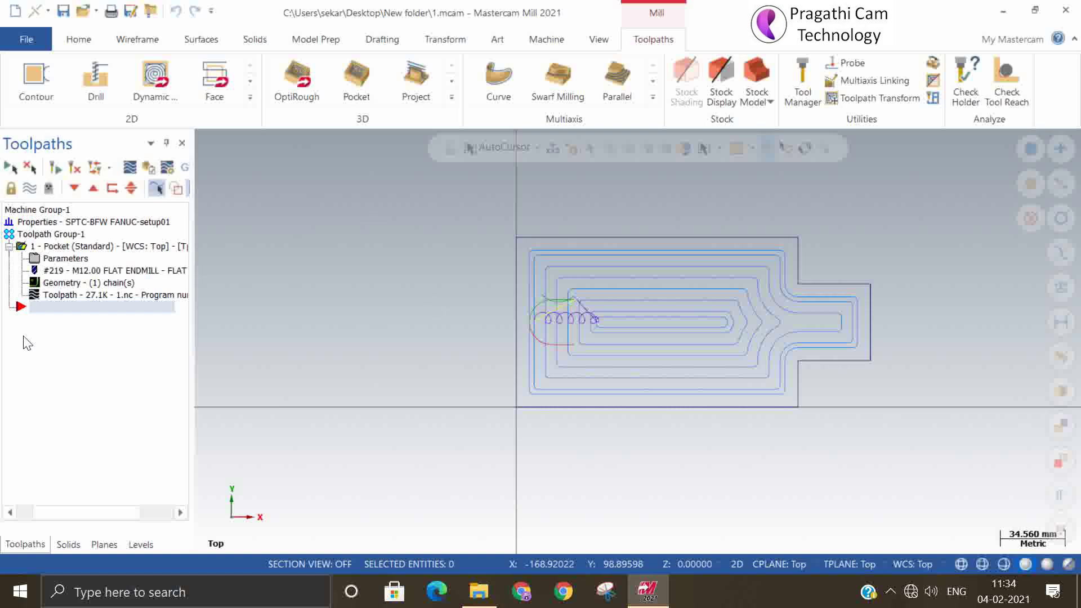
click(42, 260)
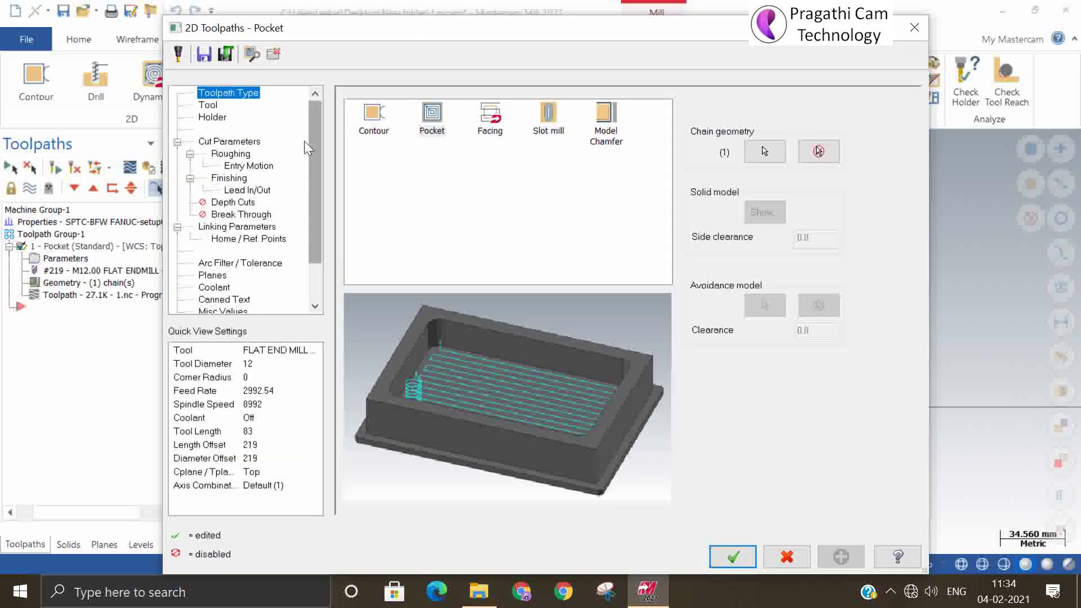
click(204, 109)
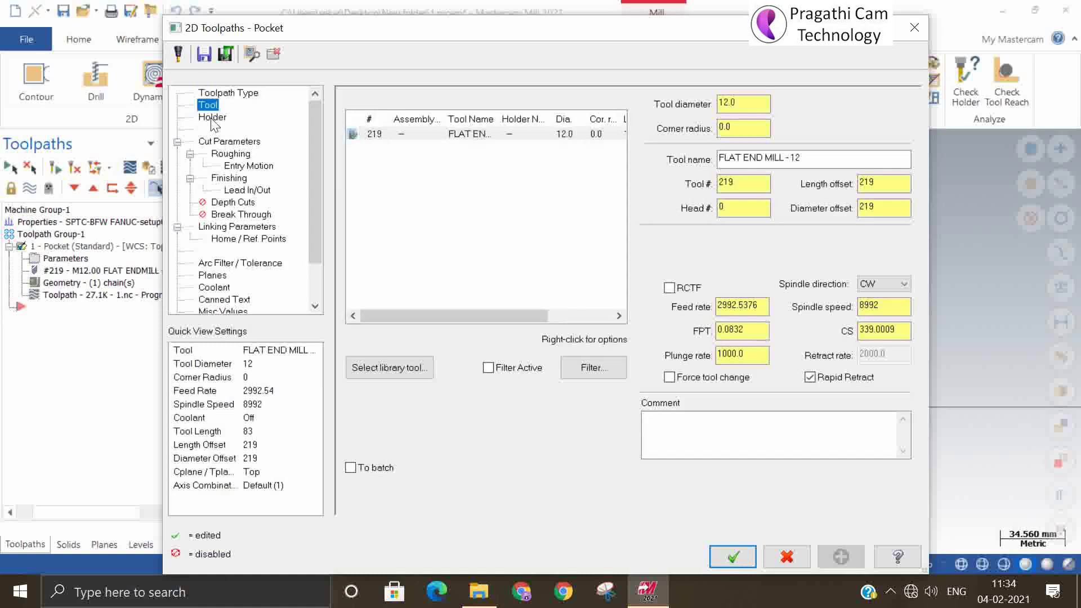
click(224, 141)
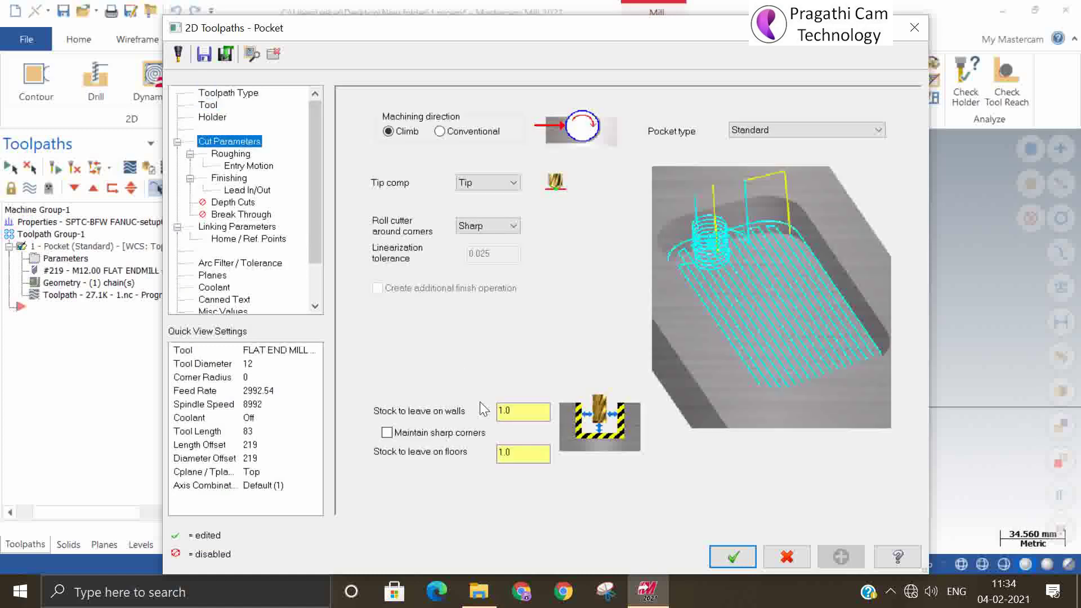
double_click(524, 411)
text(0)
double_click(532, 453)
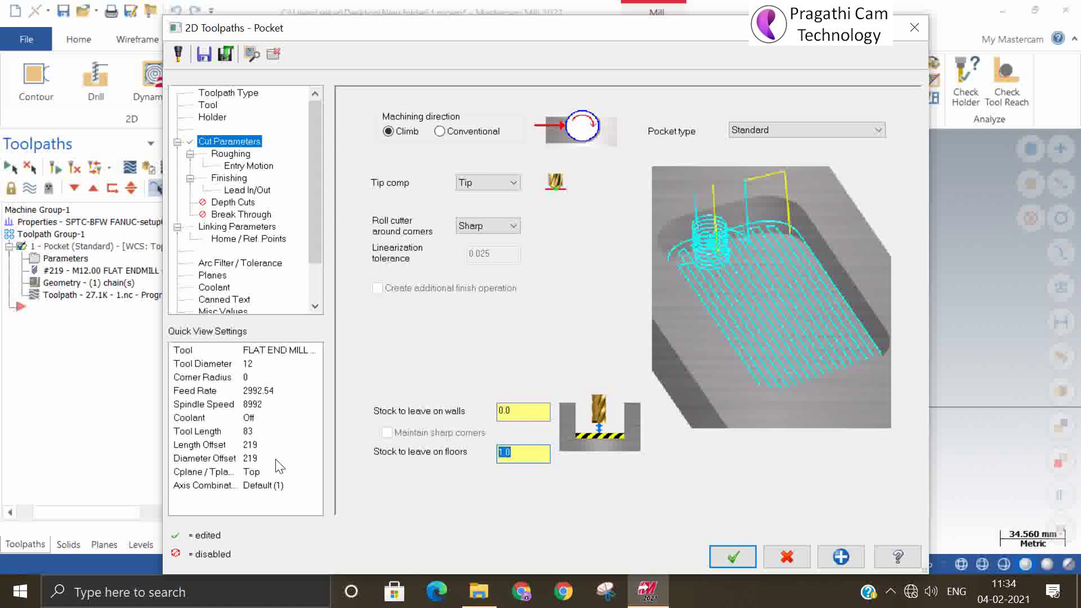
text(0)
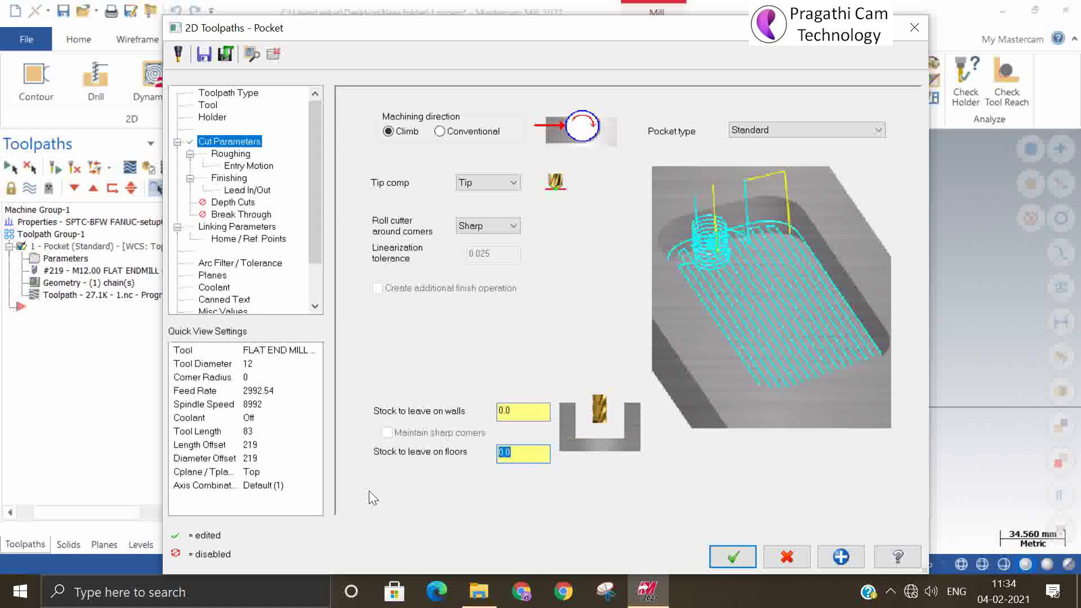
click(731, 558)
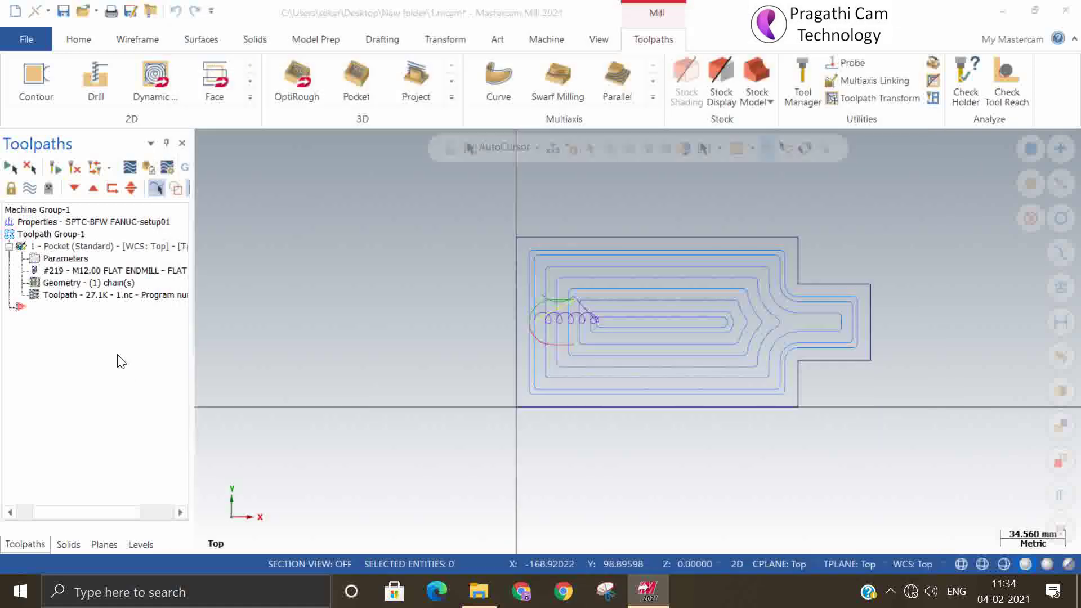
click(55, 169)
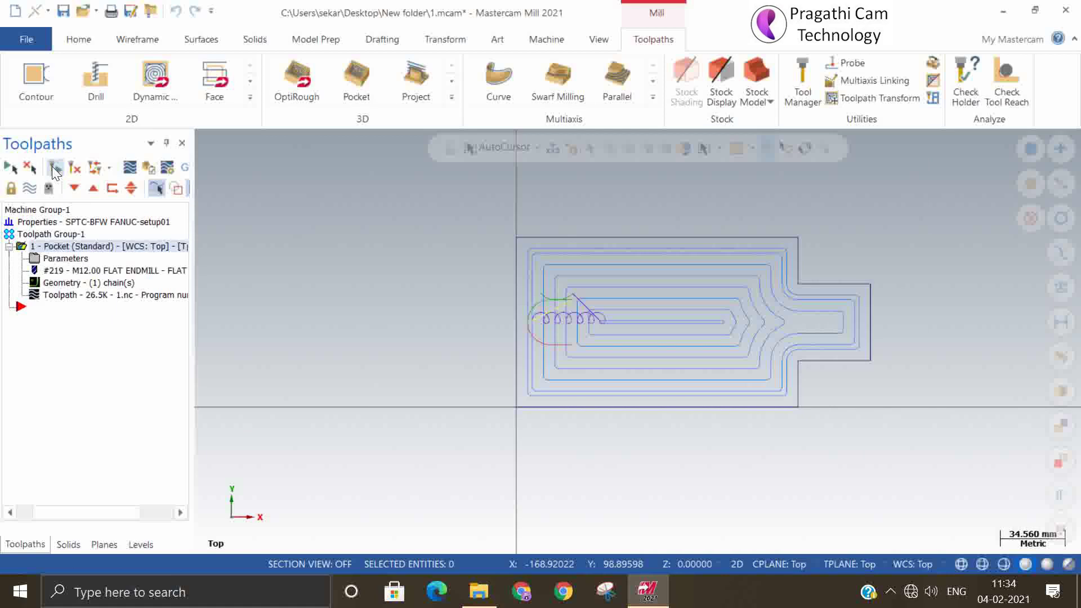